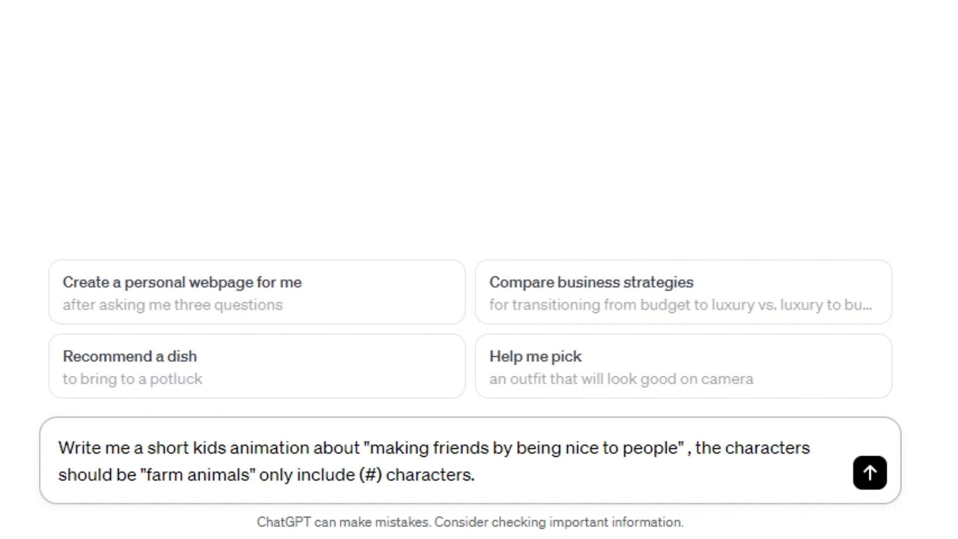
- Limit the kids animation prompt to 2 characters, add "that takes place in one scene background", and submit it
{"action": "key", "text": "Delete"}
{"action": "key", "text": "BackSpace"}
{"action": "key", "text": "BackSpace"}
{"action": "type", "text": "2"}
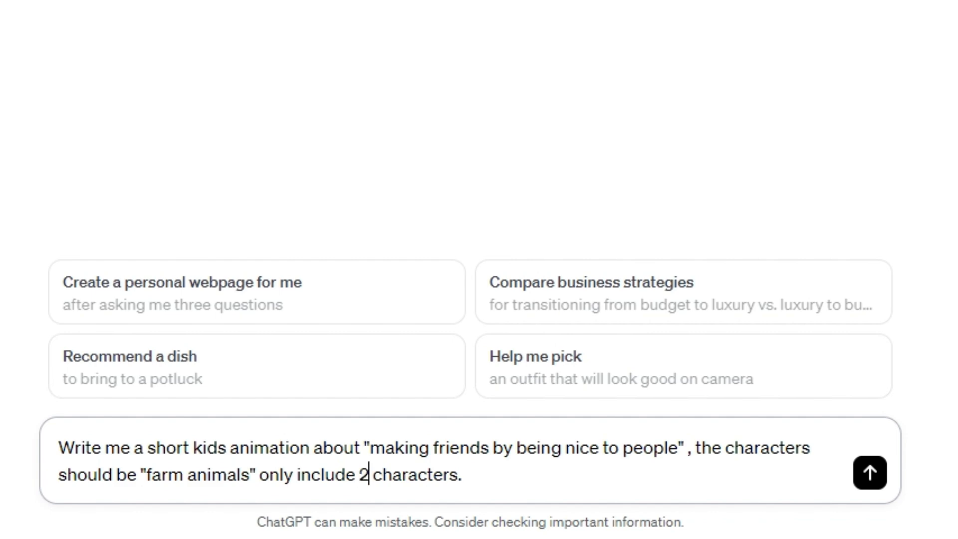
{"action": "key", "text": "End"}
{"action": "key", "text": "BackSpace"}
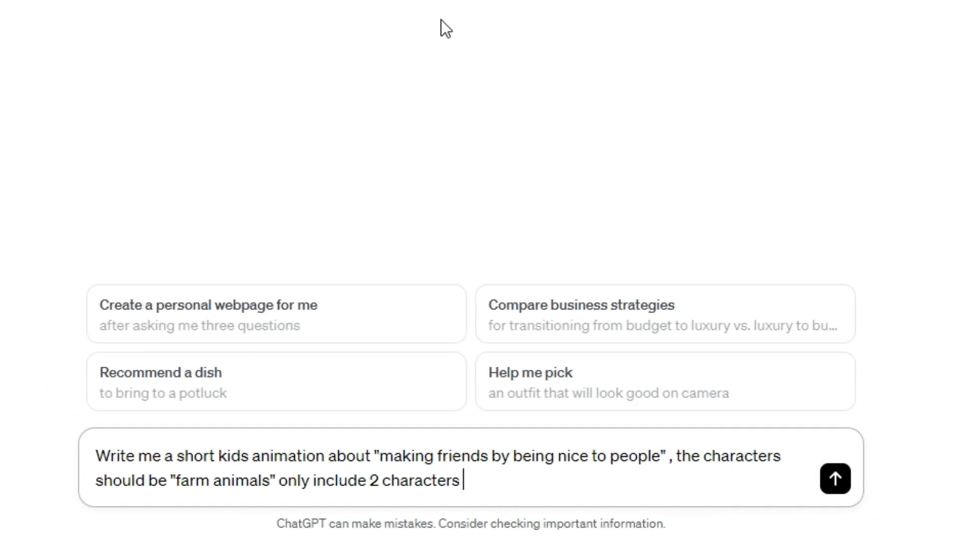
{"action": "type", "text": "that takes place in one scene background"}
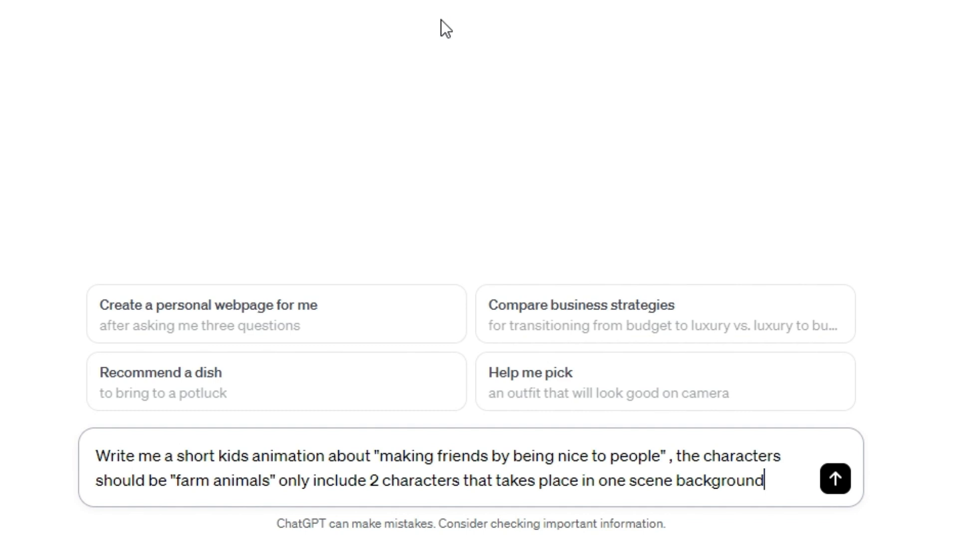
{"action": "key", "text": "Return"}
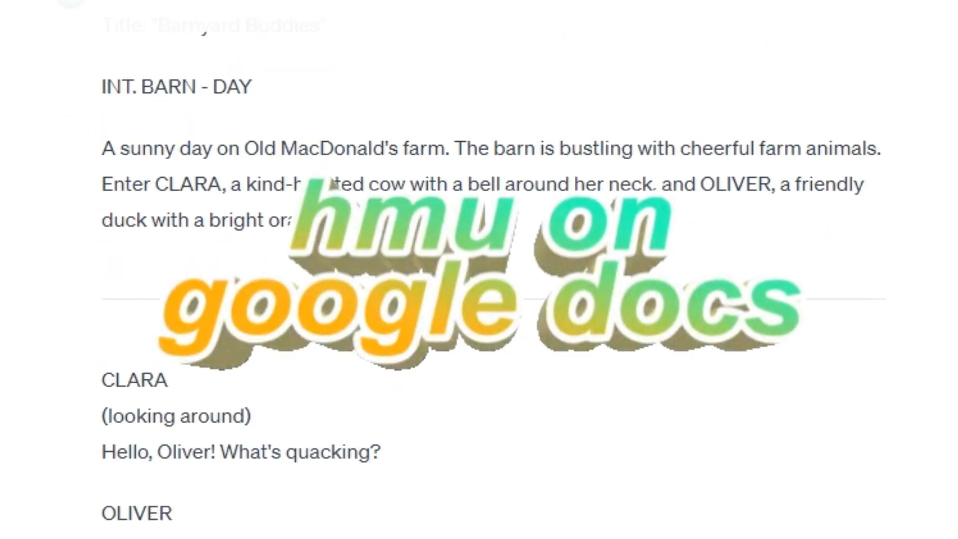
- Read through the generated "Barnyard Buddies" script, checking its scenes, characters and dialogue
{"action": "scroll", "coordinate": [479, 299], "scroll_direction": "down", "scroll_amount": 1}
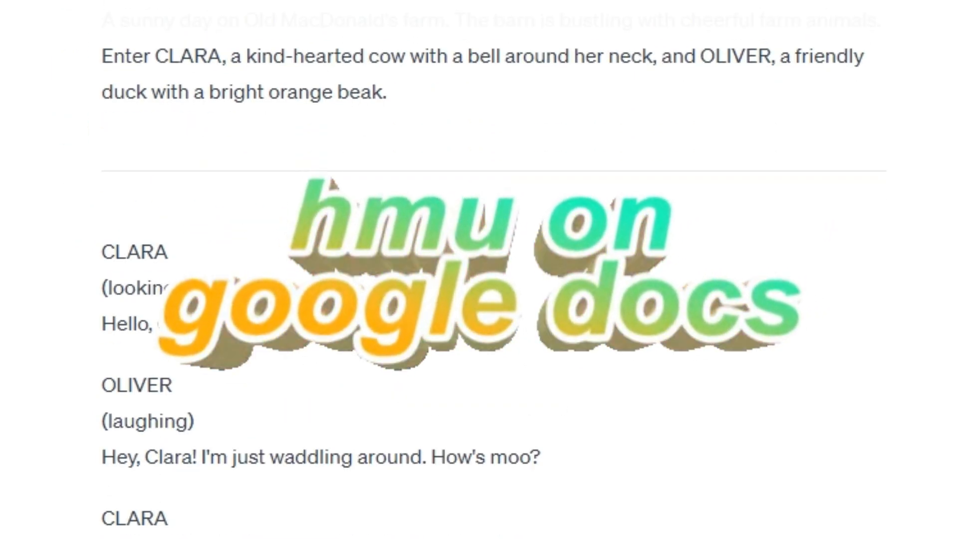
{"action": "scroll", "coordinate": [479, 299], "scroll_direction": "down", "scroll_amount": 1}
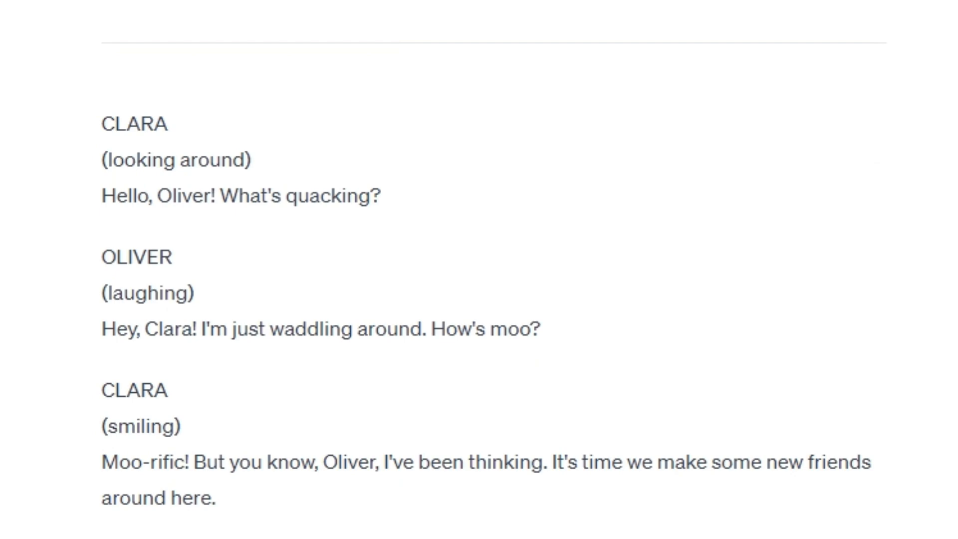
{"action": "scroll", "coordinate": [479, 299], "scroll_direction": "down", "scroll_amount": 3}
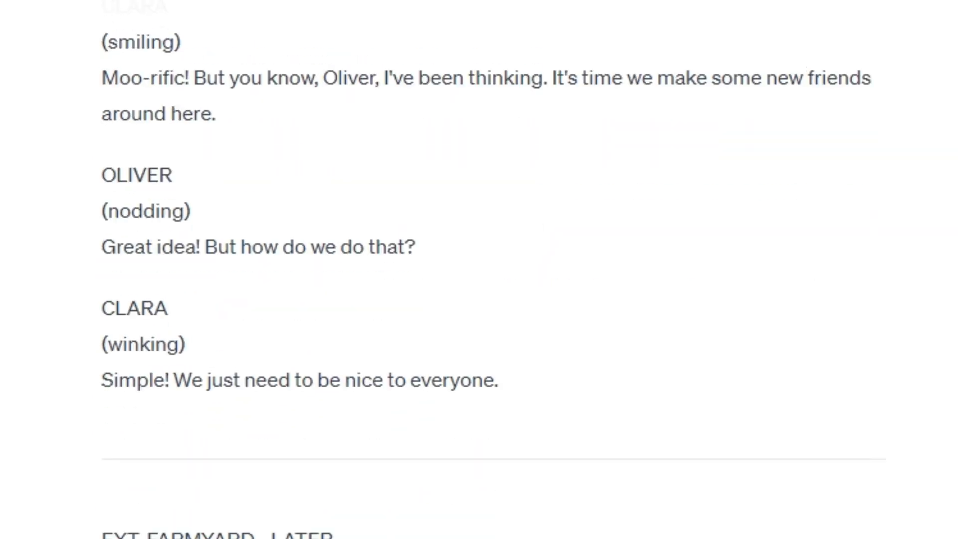
{"action": "scroll", "coordinate": [479, 300], "scroll_direction": "down", "scroll_amount": 1}
{"action": "scroll", "coordinate": [479, 300], "scroll_direction": "down", "scroll_amount": 4}
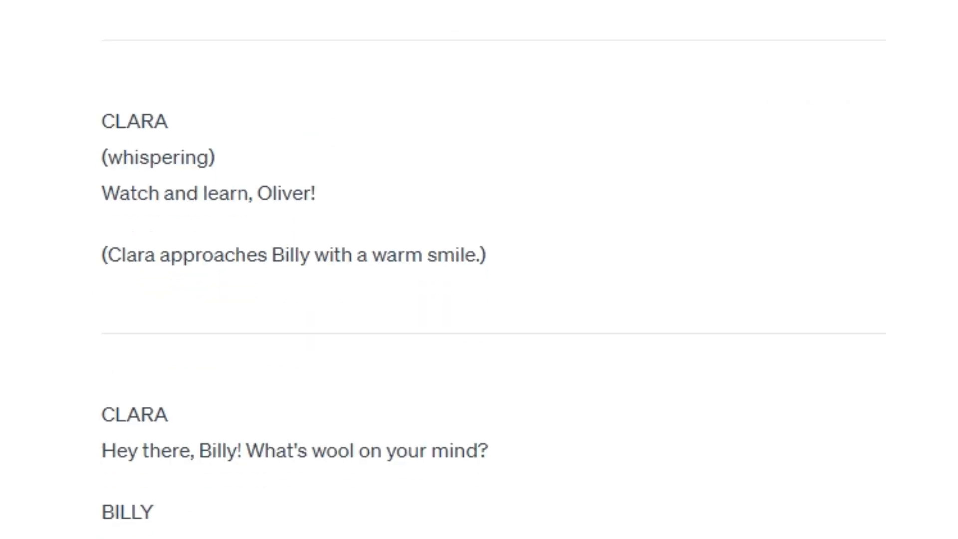
{"action": "scroll", "coordinate": [478, 299], "scroll_direction": "down", "scroll_amount": 1}
{"action": "scroll", "coordinate": [479, 300], "scroll_direction": "down", "scroll_amount": 2}
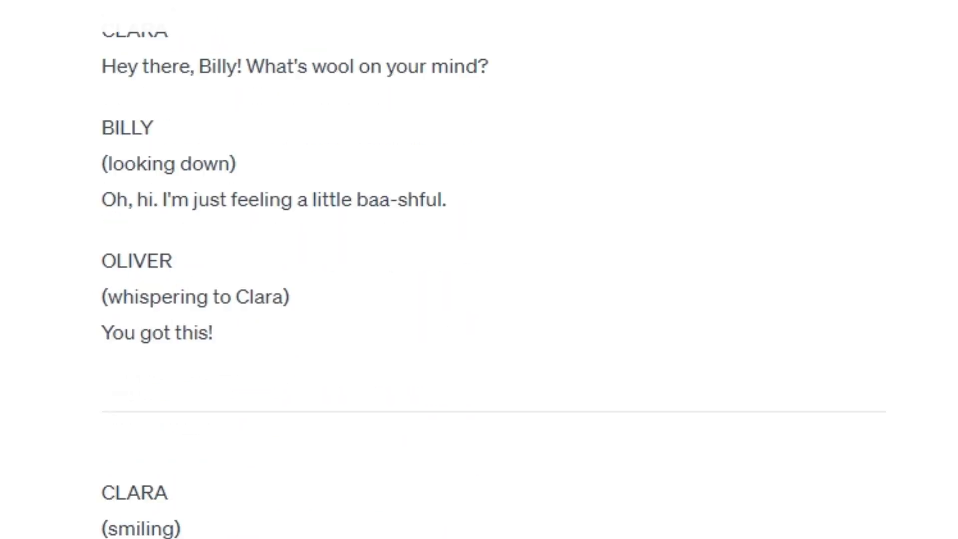
{"action": "scroll", "coordinate": [478, 300], "scroll_direction": "down", "scroll_amount": 1}
{"action": "scroll", "coordinate": [479, 300], "scroll_direction": "down", "scroll_amount": 3}
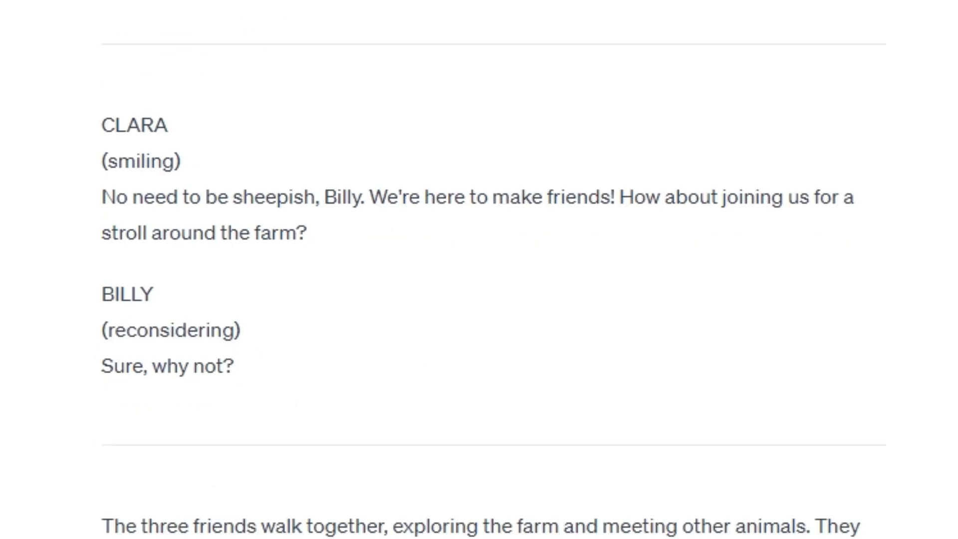
{"action": "scroll", "coordinate": [479, 300], "scroll_direction": "down", "scroll_amount": 1}
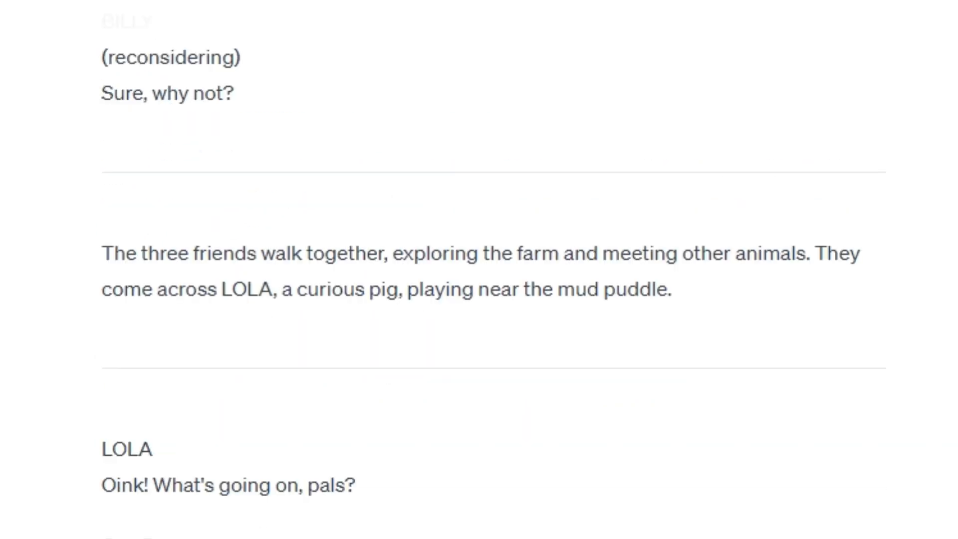
{"action": "scroll", "coordinate": [479, 299], "scroll_direction": "down", "scroll_amount": 2}
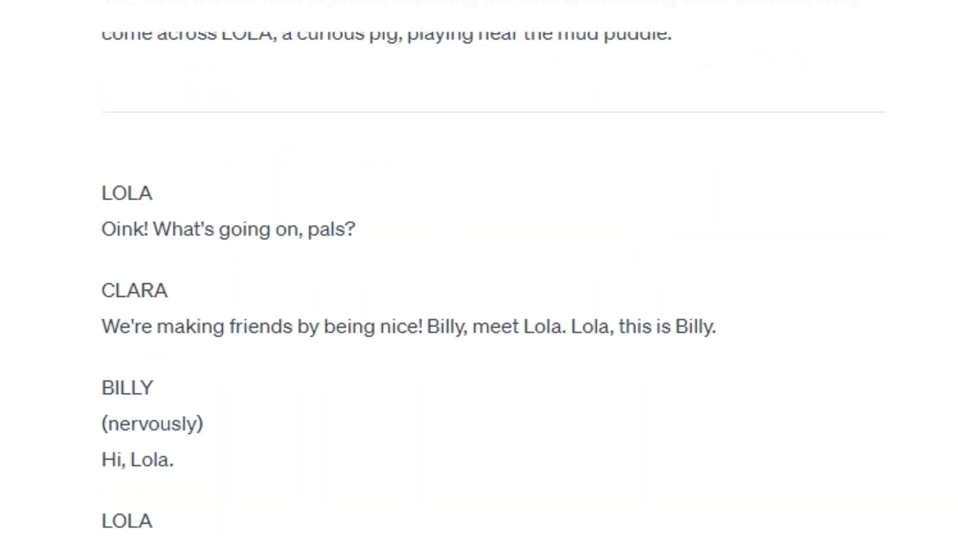
{"action": "scroll", "coordinate": [479, 300], "scroll_direction": "down", "scroll_amount": 1}
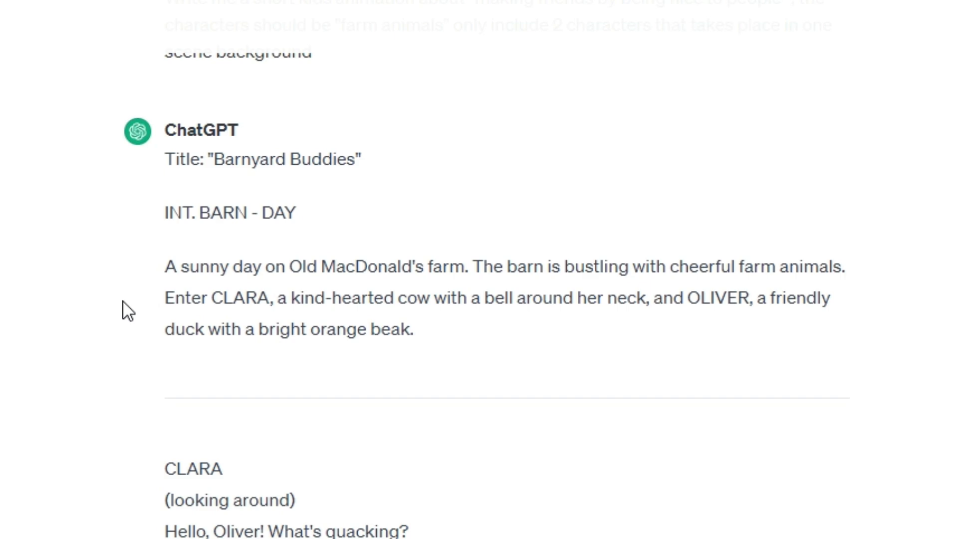
{"action": "scroll", "coordinate": [124, 302], "scroll_direction": "down", "scroll_amount": 5}
{"action": "scroll", "coordinate": [123, 302], "scroll_direction": "up", "scroll_amount": 5}
{"action": "scroll", "coordinate": [124, 303], "scroll_direction": "down", "scroll_amount": 2}
{"action": "scroll", "coordinate": [124, 302], "scroll_direction": "up", "scroll_amount": 2}
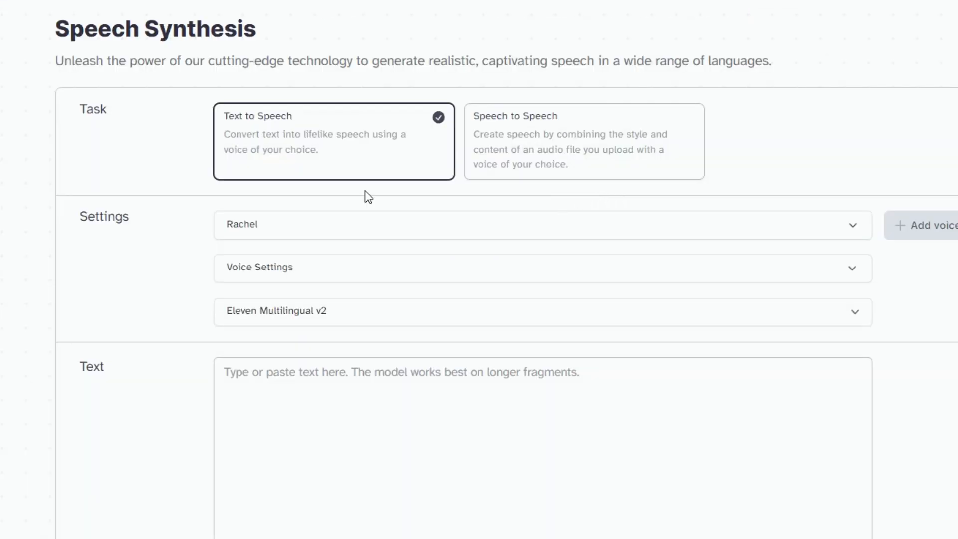
- In ElevenLabs Speech Synthesis, browse the premade voices and their descriptions for ones suited to the story's roles
{"action": "left_click", "coordinate": [601, 231]}
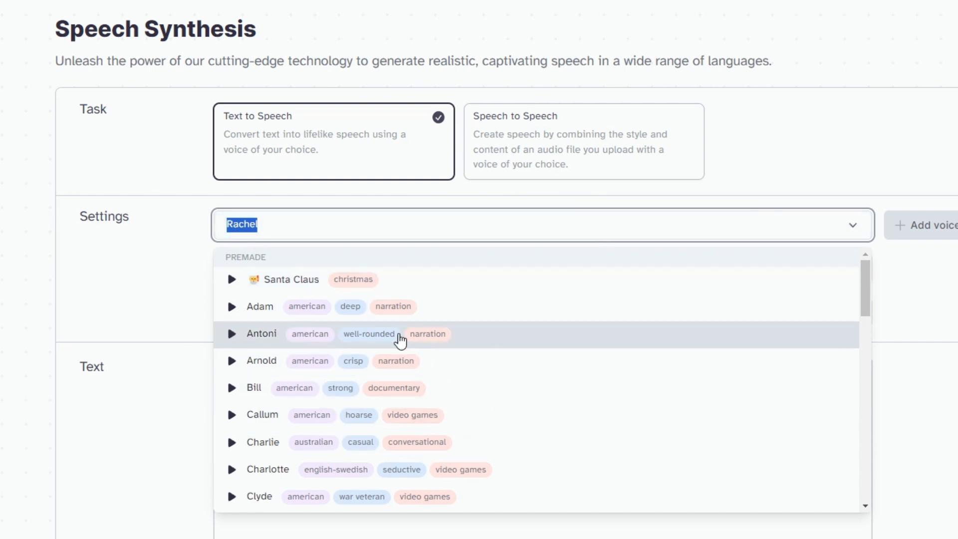
{"action": "scroll", "coordinate": [542, 342], "scroll_direction": "down", "scroll_amount": 3}
{"action": "scroll", "coordinate": [543, 344], "scroll_direction": "down", "scroll_amount": 8}
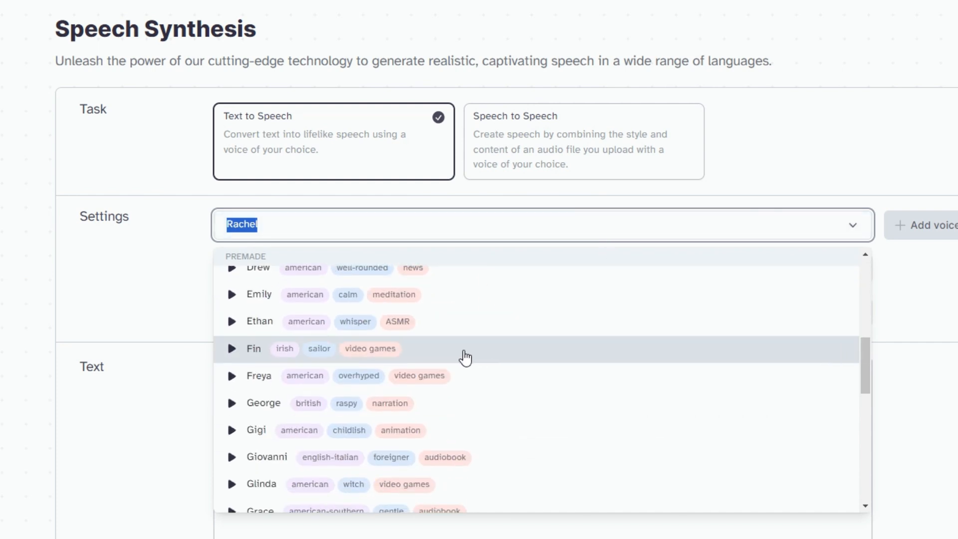
{"action": "scroll", "coordinate": [394, 374], "scroll_direction": "down", "scroll_amount": 5}
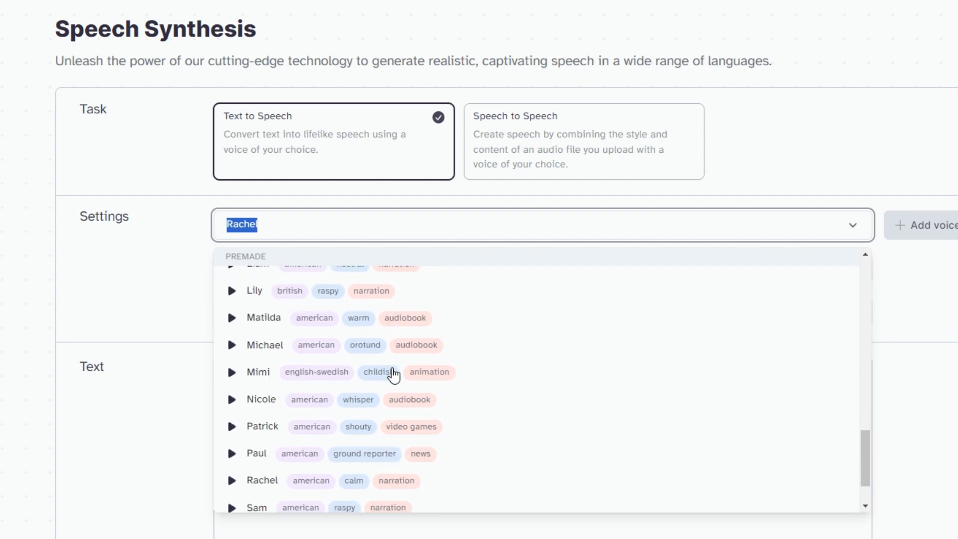
{"action": "scroll", "coordinate": [394, 374], "scroll_direction": "up", "scroll_amount": 15}
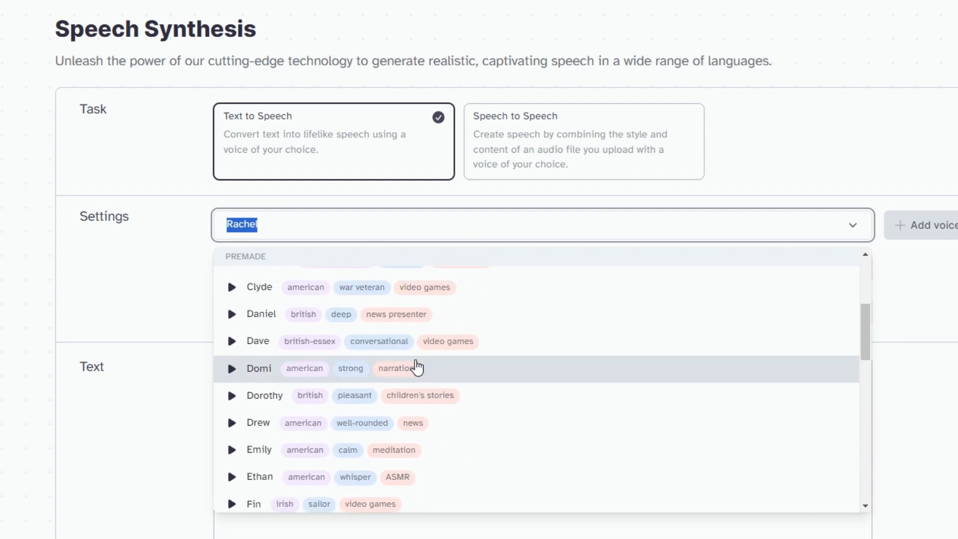
{"action": "left_click", "coordinate": [145, 165]}
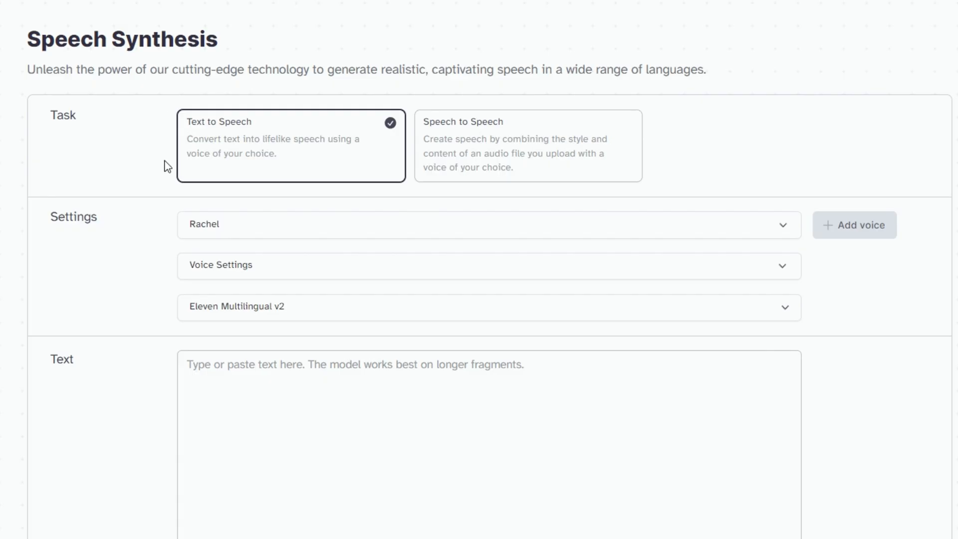
- Preview the premade Dorothy voice described as British, pleasant and for children's stories
{"action": "left_click", "coordinate": [278, 233]}
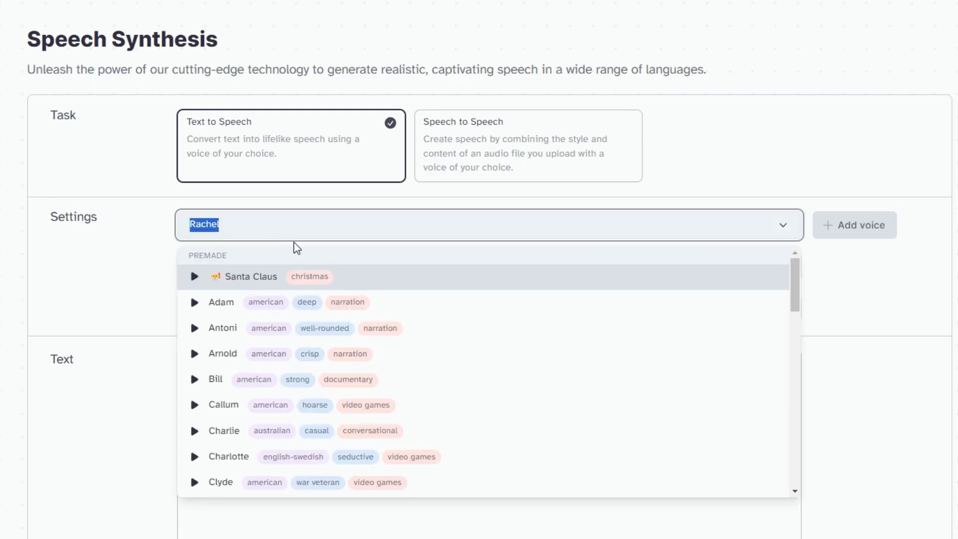
{"action": "scroll", "coordinate": [528, 382], "scroll_direction": "down", "scroll_amount": 4}
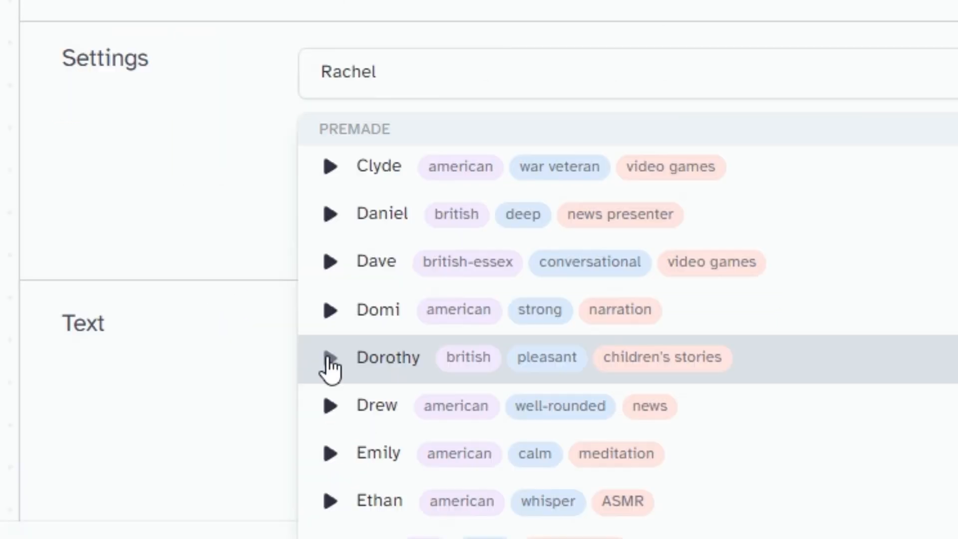
{"action": "left_click", "coordinate": [195, 378]}
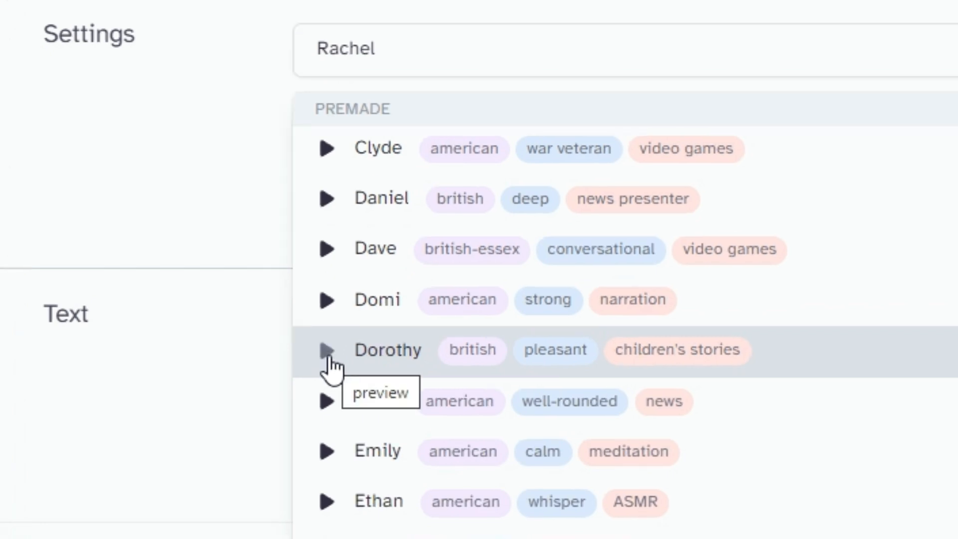
- Preview the premade Mimi voice, described as English-Swedish, childish and for animation
{"action": "scroll", "coordinate": [948, 349], "scroll_direction": "down", "scroll_amount": 3}
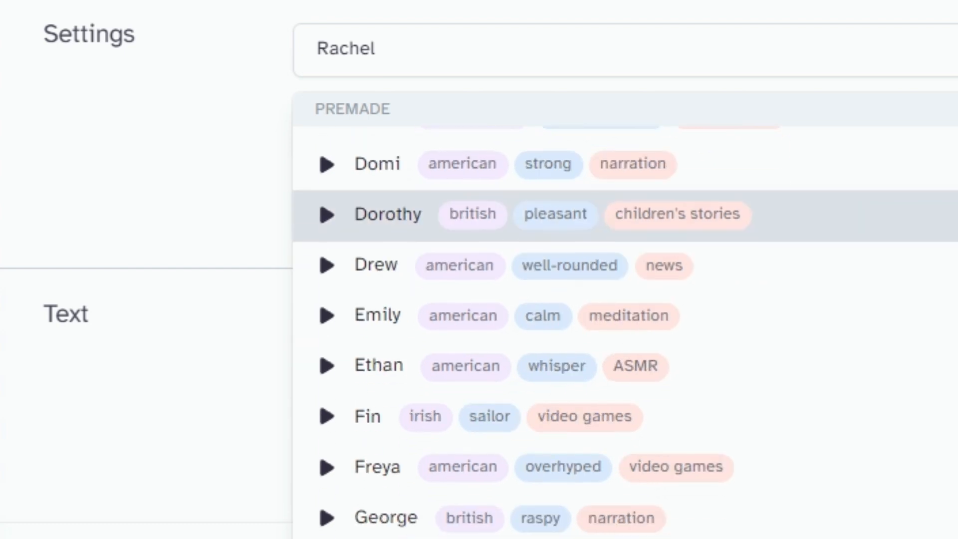
{"action": "scroll", "coordinate": [951, 331], "scroll_direction": "down", "scroll_amount": 3}
{"action": "scroll", "coordinate": [948, 230], "scroll_direction": "down", "scroll_amount": 3}
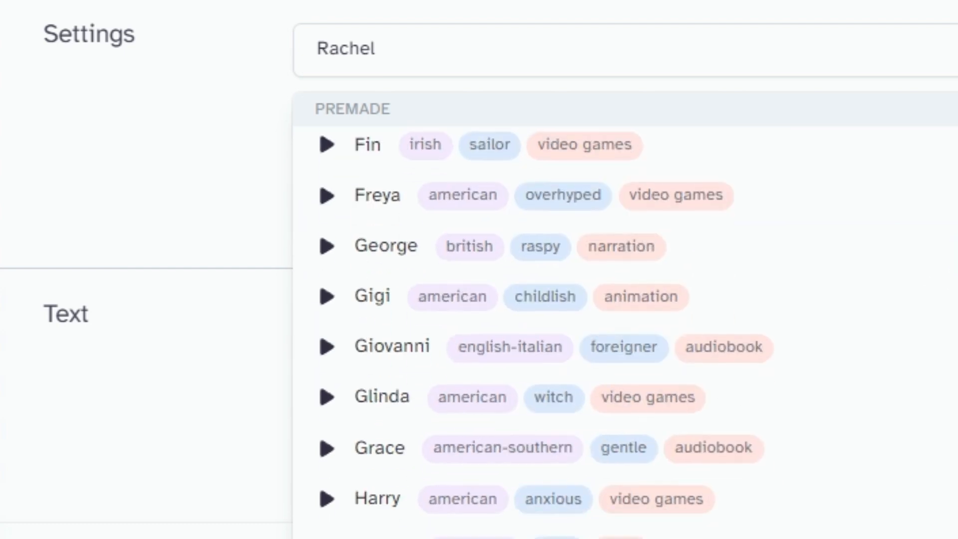
{"action": "scroll", "coordinate": [948, 246], "scroll_direction": "down", "scroll_amount": 3}
{"action": "scroll", "coordinate": [669, 342], "scroll_direction": "down", "scroll_amount": 5}
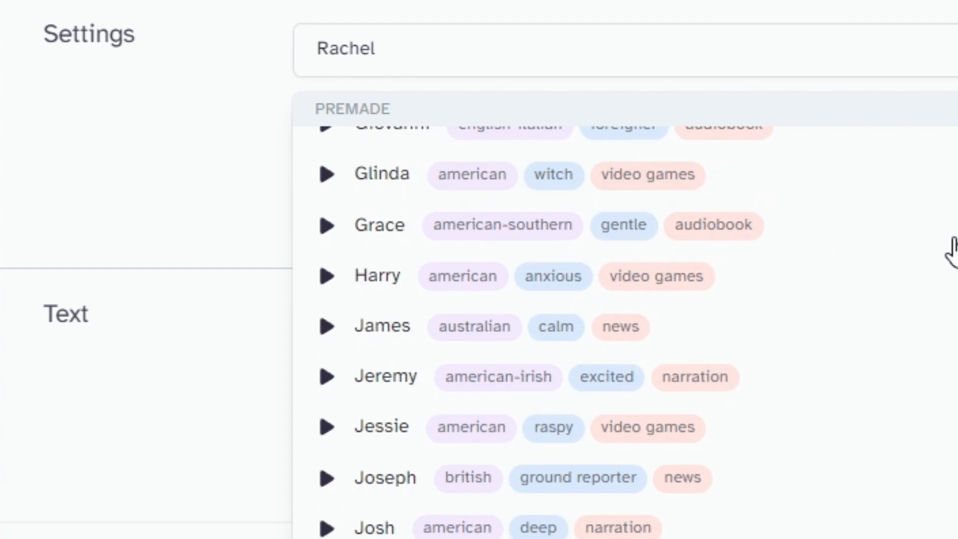
{"action": "scroll", "coordinate": [532, 367], "scroll_direction": "down", "scroll_amount": 3}
{"action": "left_click", "coordinate": [329, 465]}
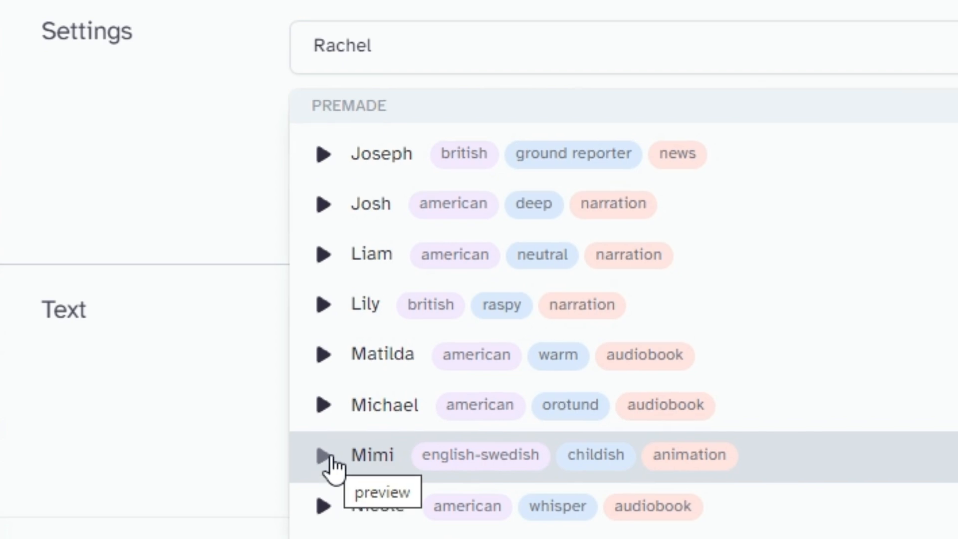
- Preview the premade Gigi voice, described as American and for animation
{"action": "scroll", "coordinate": [333, 474], "scroll_direction": "up", "scroll_amount": 10}
{"action": "scroll", "coordinate": [330, 433], "scroll_direction": "up", "scroll_amount": 3}
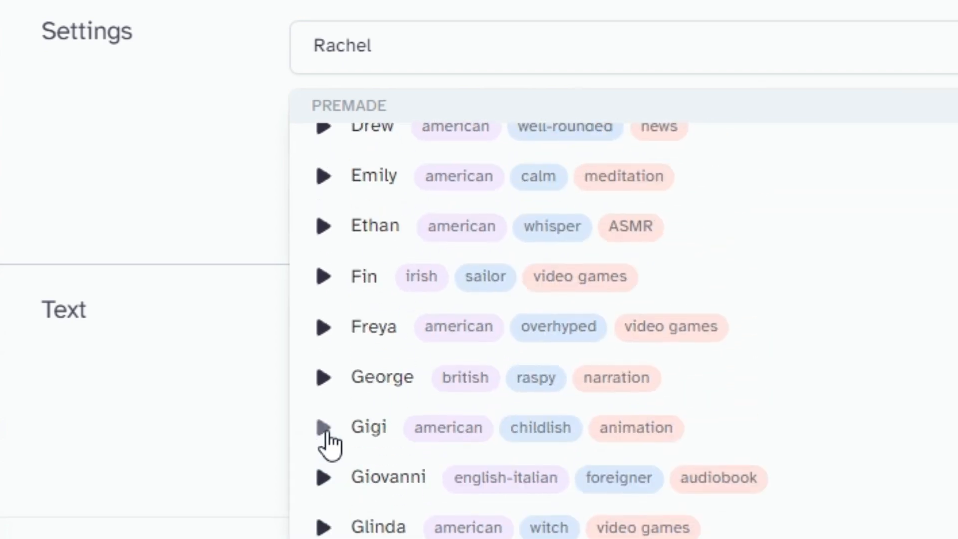
{"action": "left_click", "coordinate": [323, 429]}
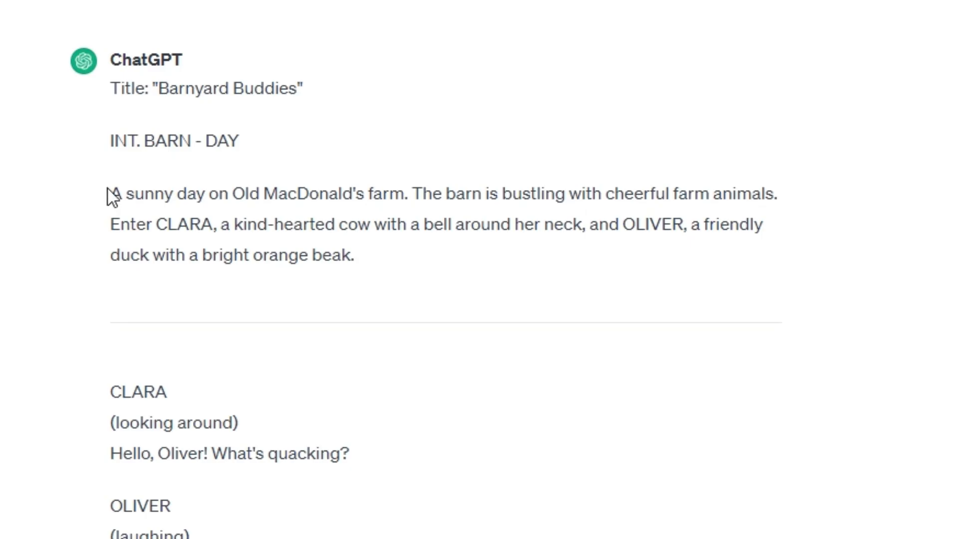
- Copy the opening "A sunny day on Old MacDonald's farm" narration from ChatGPT into Speech Synthesis and generate it with the Dorothy voice
{"action": "left_click_drag", "start_coordinate": [108, 188], "coordinate": [362, 252]}
{"action": "key", "text": "ctrl+c"}
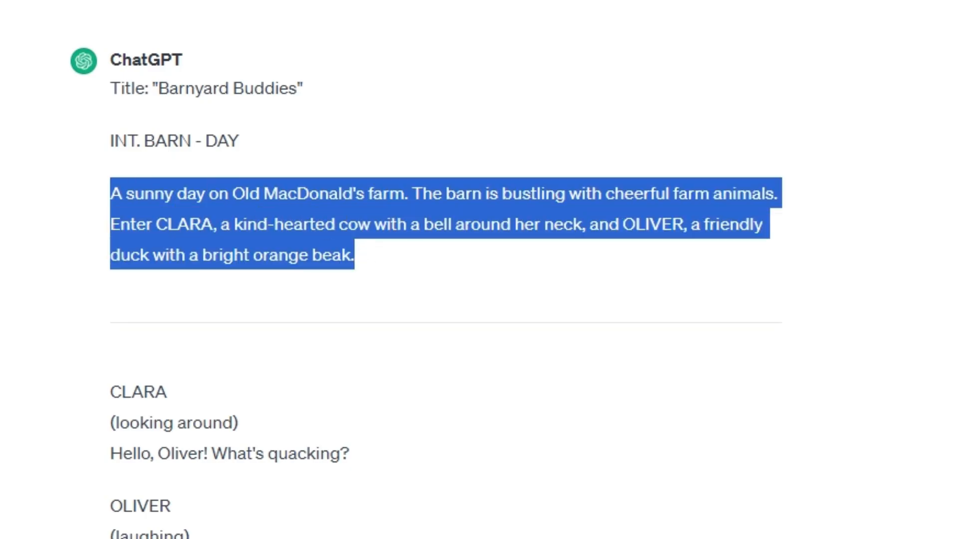
{"action": "left_click", "coordinate": [379, 259]}
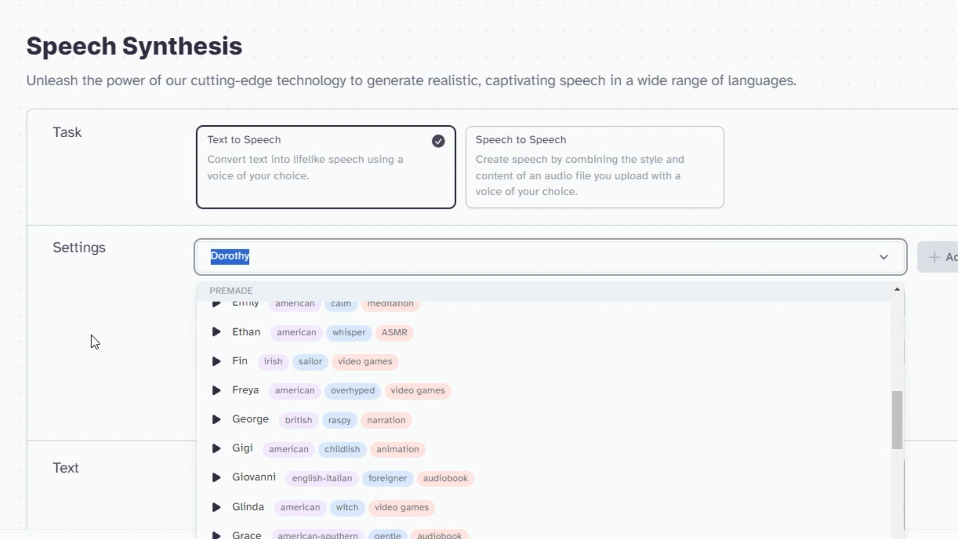
{"action": "left_click", "coordinate": [92, 335]}
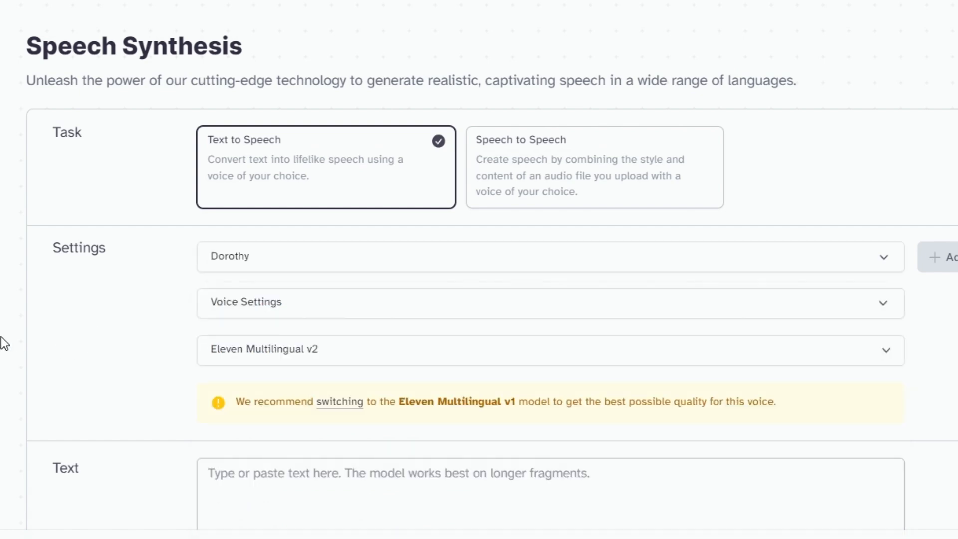
{"action": "left_click", "coordinate": [275, 405]}
{"action": "key", "text": "ctrl+v"}
{"action": "scroll", "coordinate": [251, 381], "scroll_direction": "down", "scroll_amount": 5}
{"action": "scroll", "coordinate": [360, 334], "scroll_direction": "down", "scroll_amount": 2}
{"action": "left_click", "coordinate": [794, 325]}
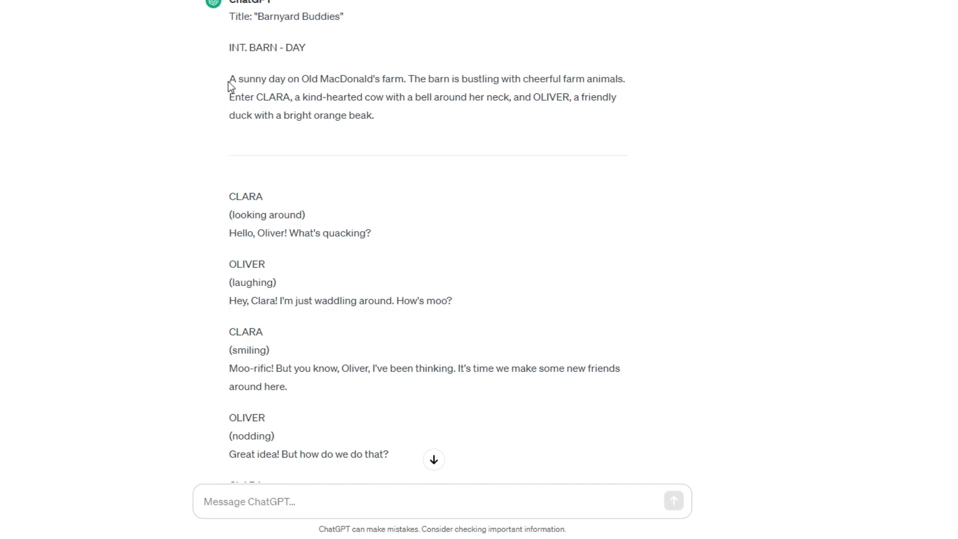
- Replace the speech text with ChatGPT's narration line "Clara and Oliver spot BILLY, a shy lamb, standing alone near the fence." and generate it
{"action": "scroll", "coordinate": [240, 250], "scroll_direction": "down", "scroll_amount": 5}
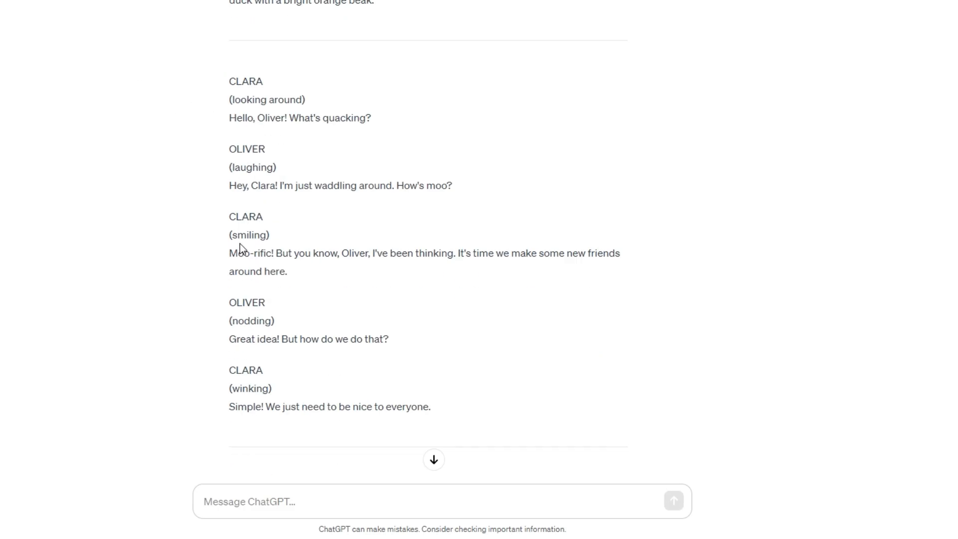
{"action": "left_click_drag", "start_coordinate": [229, 374], "coordinate": [582, 380]}
{"action": "key", "text": "ctrl+c"}
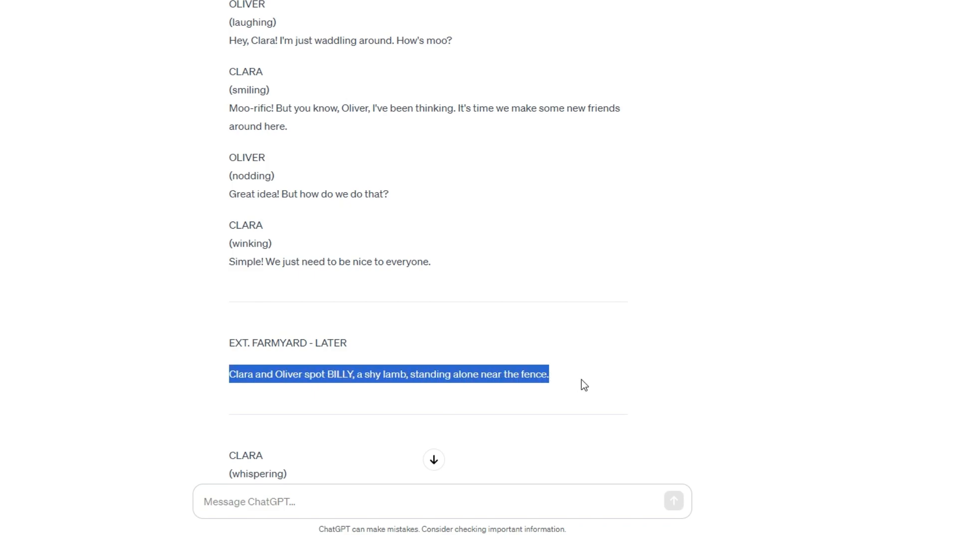
{"action": "left_click", "coordinate": [138, 112]}
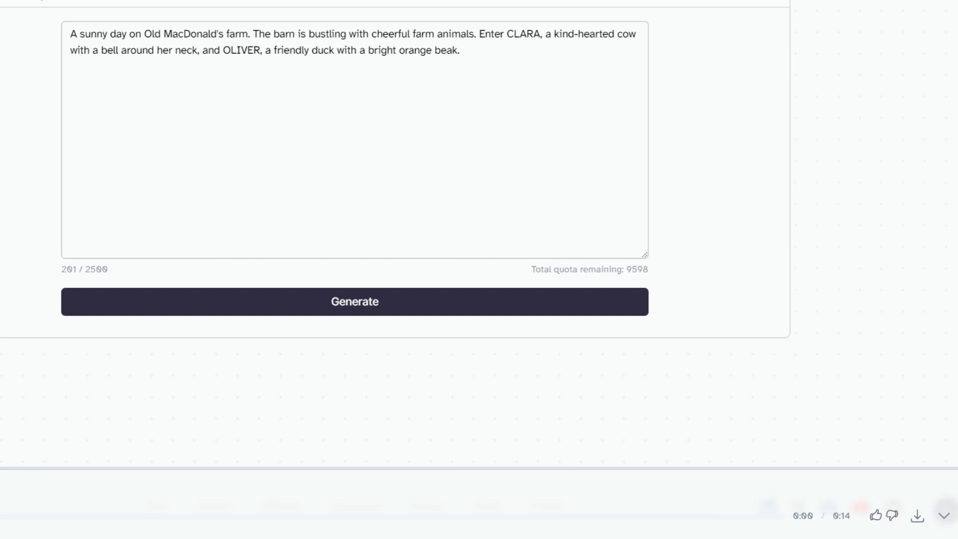
{"action": "left_click", "coordinate": [300, 97]}
{"action": "key", "text": "ctrl+a"}
{"action": "key", "text": "ctrl+v"}
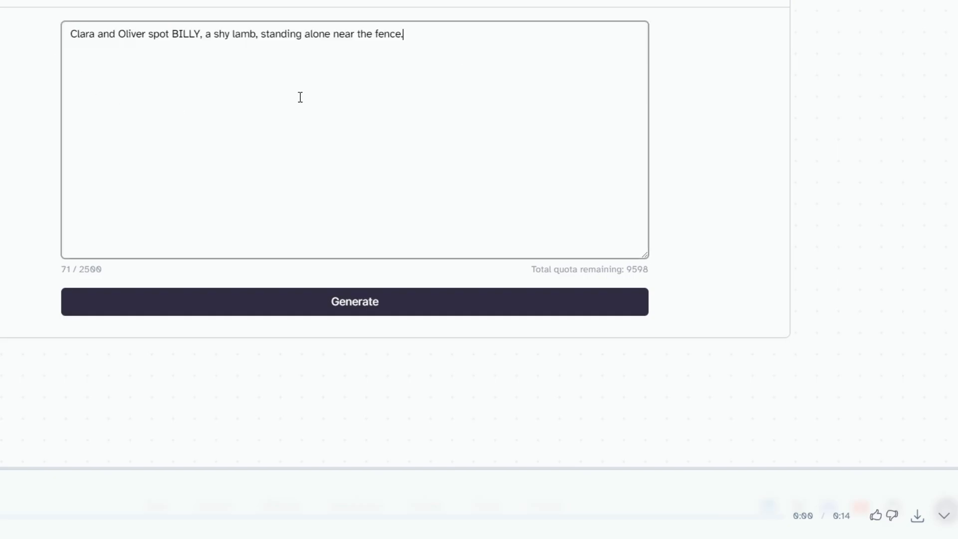
{"action": "left_click", "coordinate": [521, 310]}
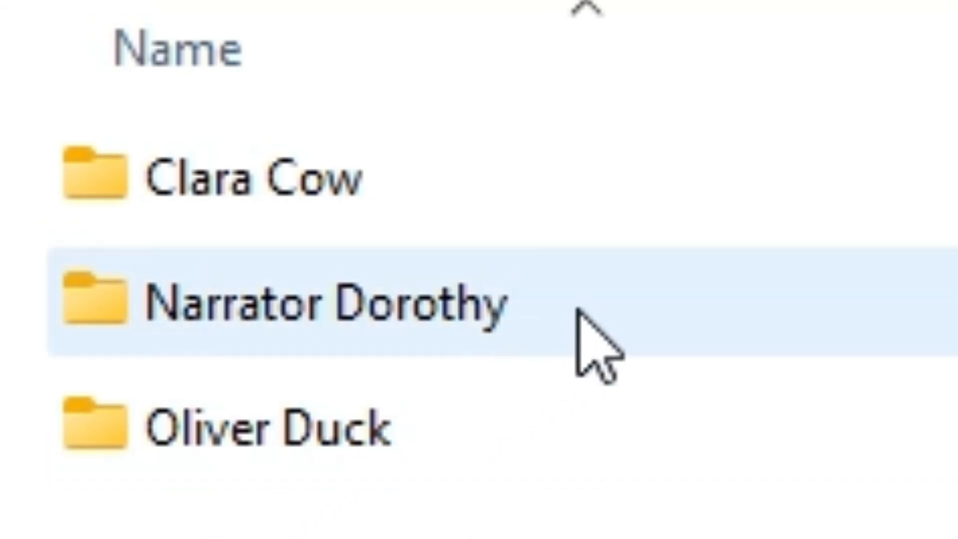
- Check the numbered voiceover files inside the Narrator Dorothy folder, and return to the list of character folders
{"action": "double_click", "coordinate": [577, 309]}
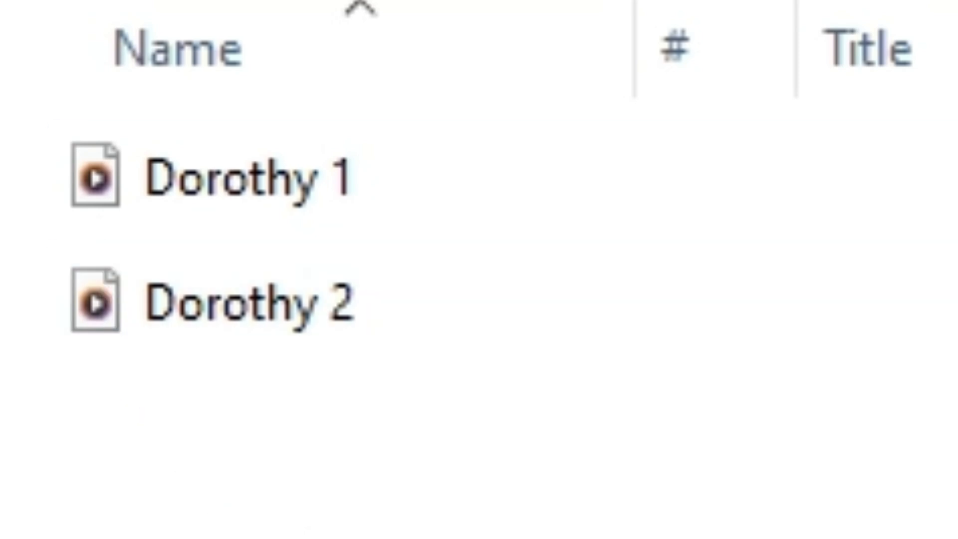
{"action": "key", "text": "alt+Left"}
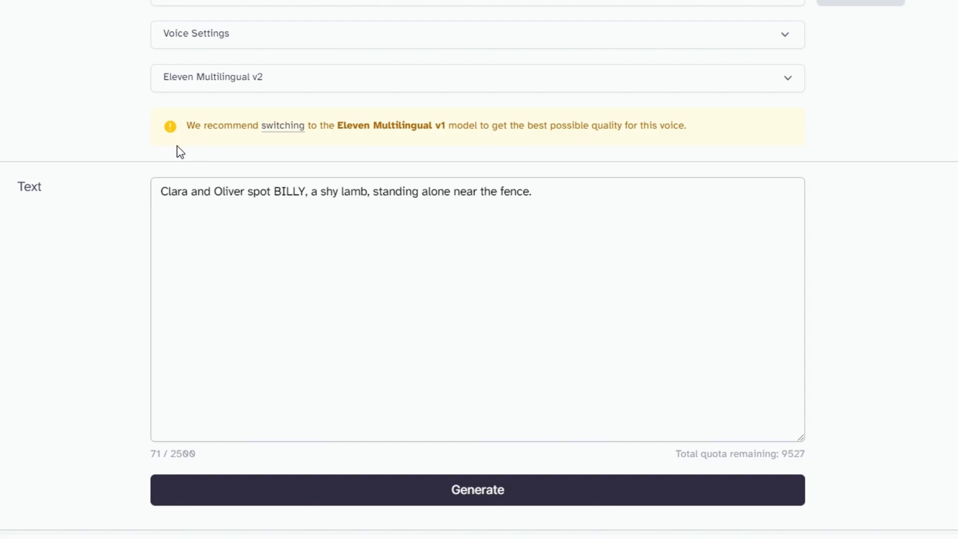
- Change the Speech Synthesis voice to Gigi, the voice assigned to Oliver the duck
{"action": "scroll", "coordinate": [177, 152], "scroll_direction": "up", "scroll_amount": 2}
{"action": "left_click", "coordinate": [225, 70]}
{"action": "scroll", "coordinate": [309, 296], "scroll_direction": "down", "scroll_amount": 9}
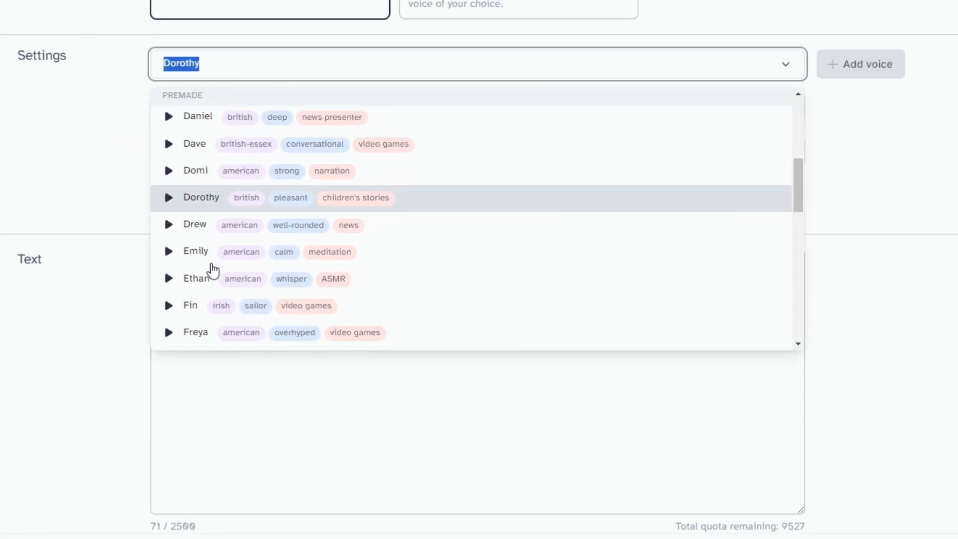
{"action": "left_click", "coordinate": [286, 160]}
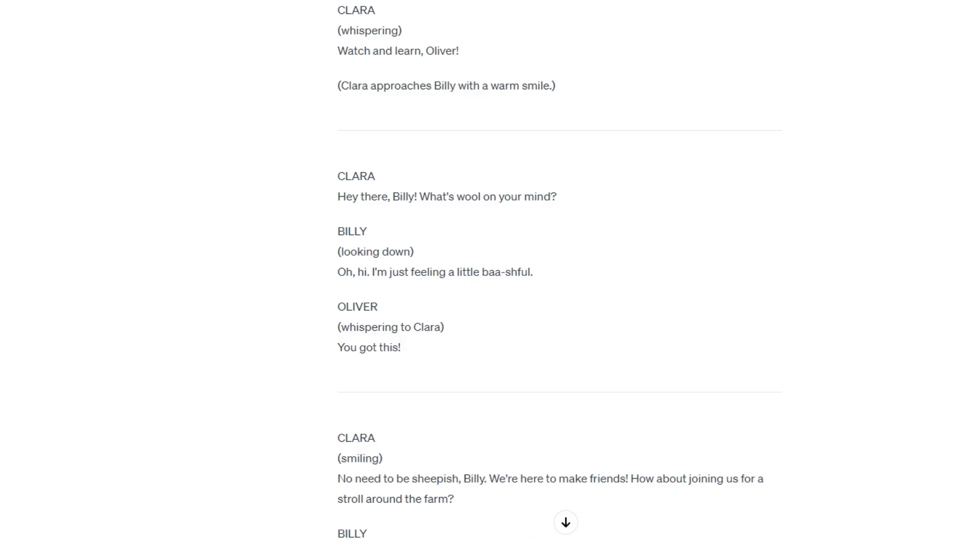
- Replace the speech text with Oliver's line "You got this!" from the ChatGPT script and generate it
{"action": "left_click_drag", "start_coordinate": [337, 345], "coordinate": [404, 349]}
{"action": "key", "text": "ctrl+c"}
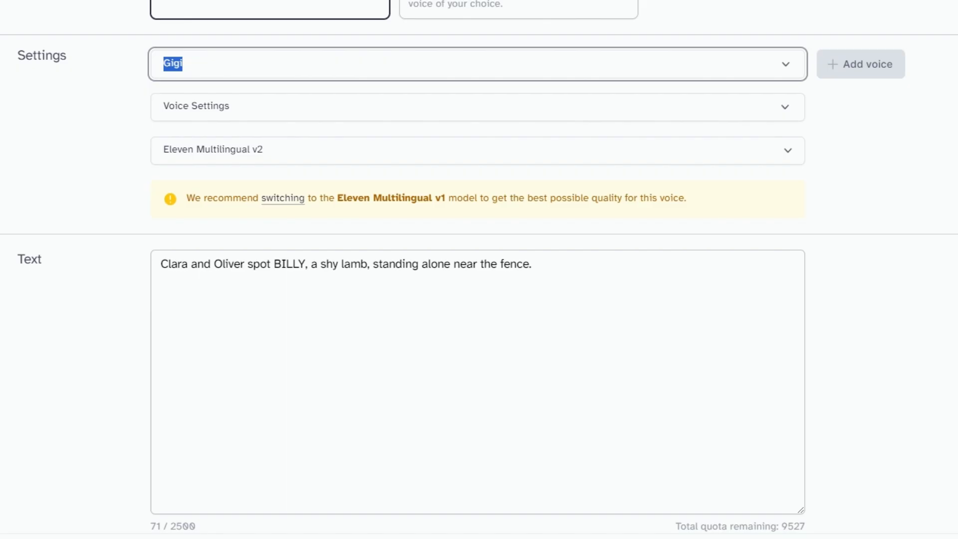
{"action": "left_click", "coordinate": [350, 264]}
{"action": "key", "text": "ctrl+a"}
{"action": "key", "text": "ctrl+v"}
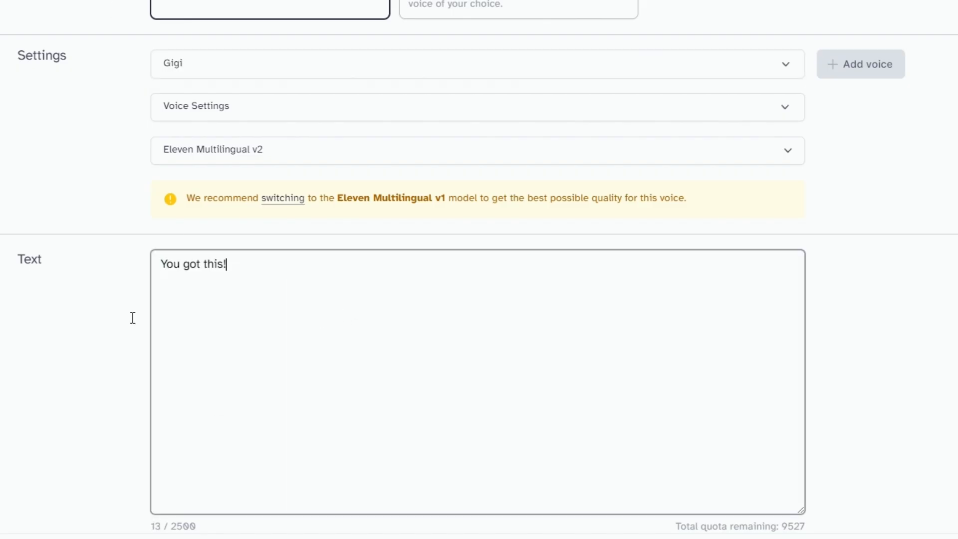
{"action": "scroll", "coordinate": [562, 513], "scroll_direction": "down", "scroll_amount": 2}
{"action": "left_click", "coordinate": [560, 503]}
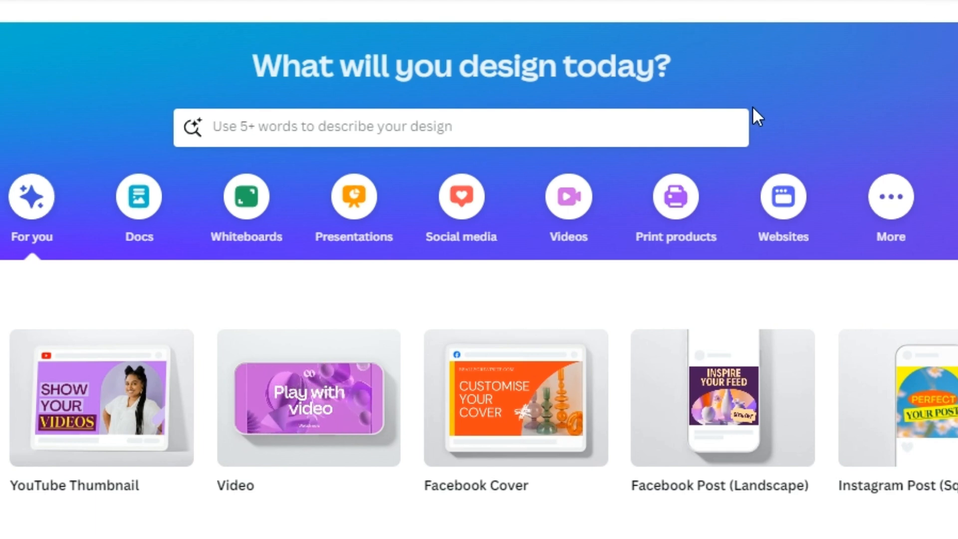
- Search Canva's templates for "youtube video" and create a blank YouTube Video design
{"action": "left_click", "coordinate": [609, 127]}
{"action": "type", "text": "youtube video"}
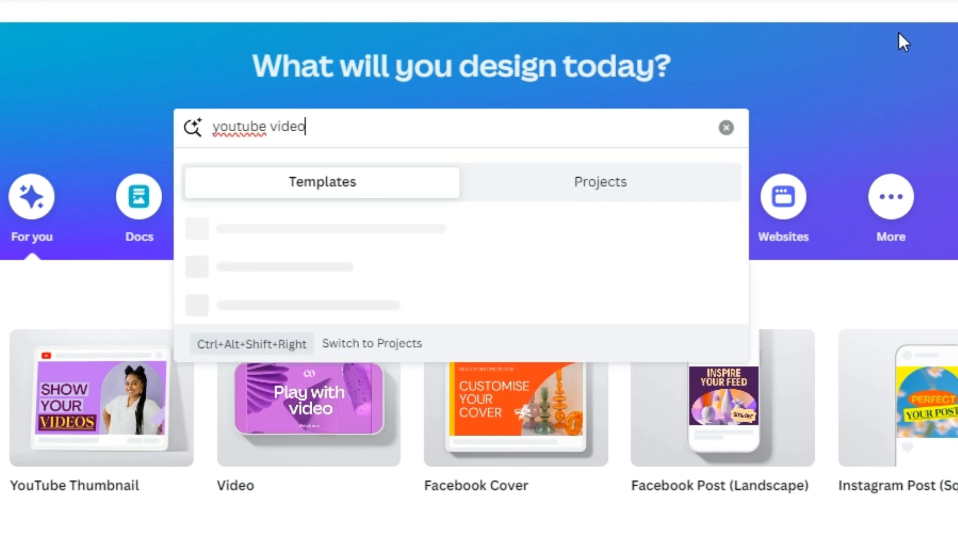
{"action": "key", "text": "Return"}
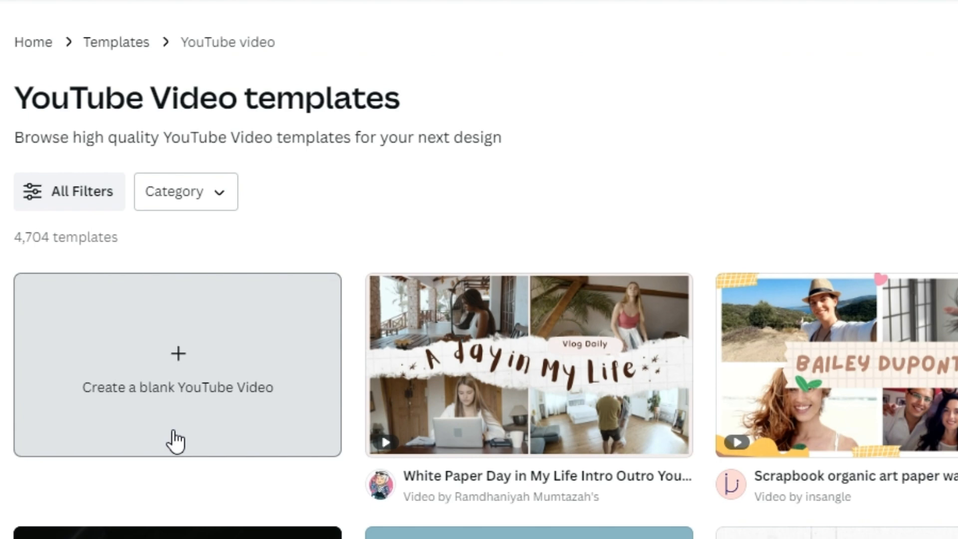
{"action": "left_click", "coordinate": [175, 435]}
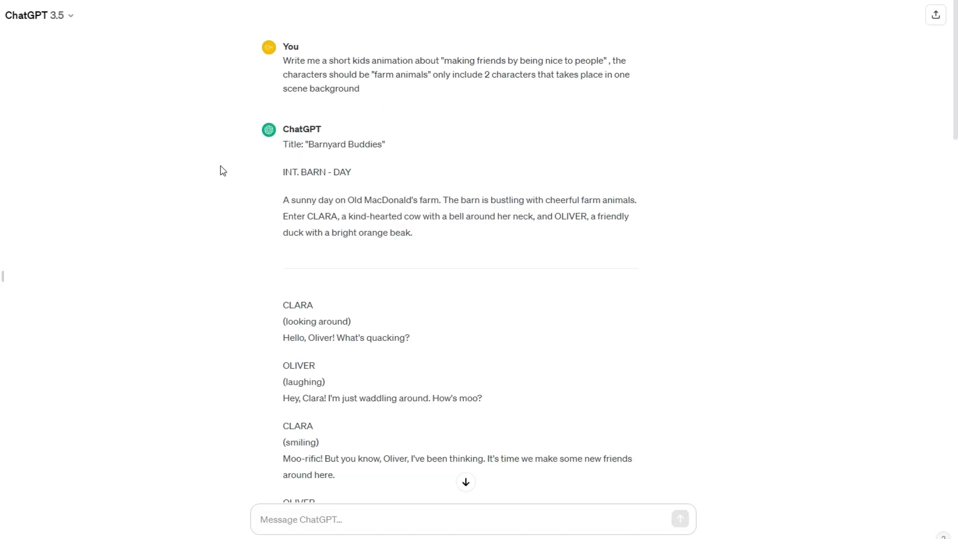
- Check the farm setting in the ChatGPT script and search Canva's graphics for "farmland"
{"action": "left_click_drag", "start_coordinate": [440, 199], "coordinate": [423, 200]}
{"action": "left_click", "coordinate": [368, 203]}
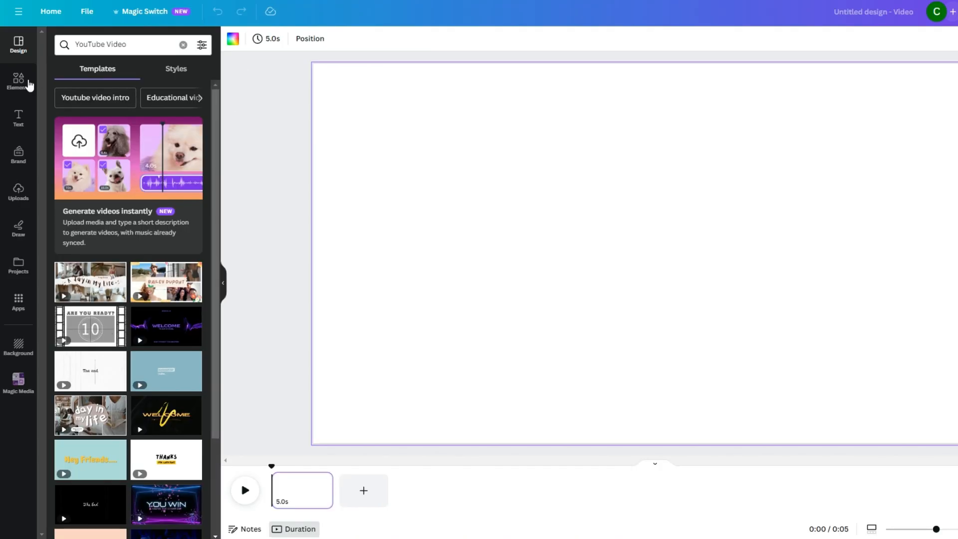
{"action": "left_click", "coordinate": [34, 86]}
{"action": "left_click", "coordinate": [131, 50]}
{"action": "type", "text": "farmland"}
{"action": "key", "text": "Return"}
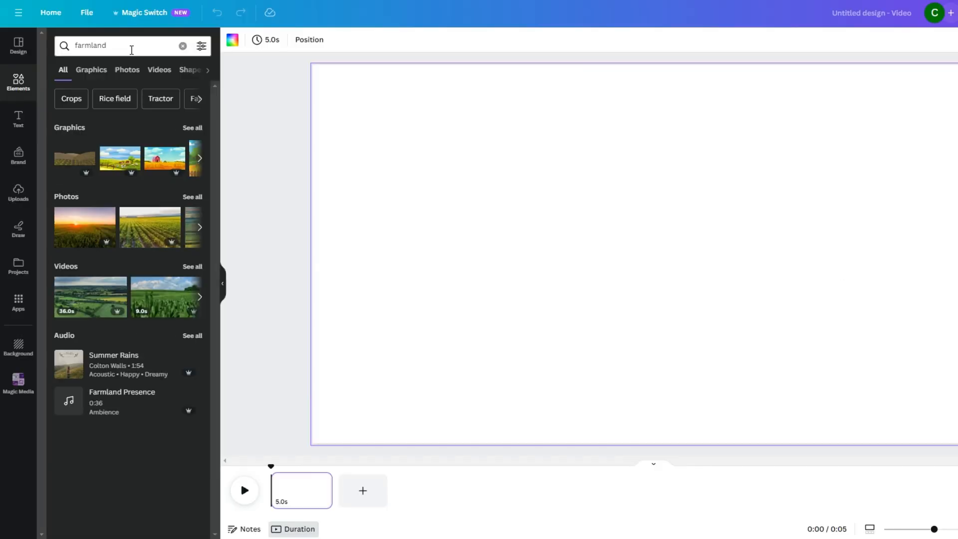
{"action": "left_click", "coordinate": [92, 71]}
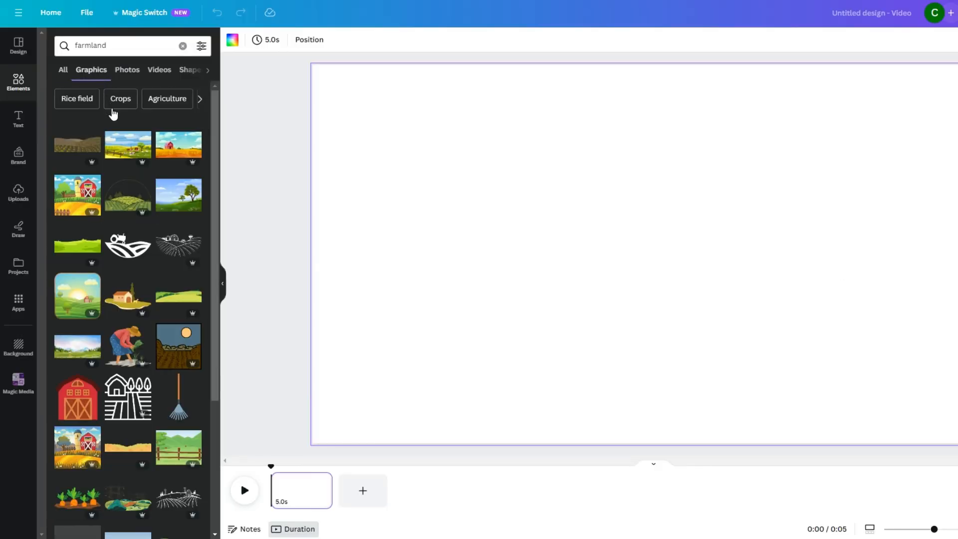
- Fill the blank page with the farmland graphic showing a red barn, a windmill and hay bales
{"action": "scroll", "coordinate": [95, 259], "scroll_direction": "down", "scroll_amount": 1}
{"action": "scroll", "coordinate": [95, 259], "scroll_direction": "up", "scroll_amount": 1}
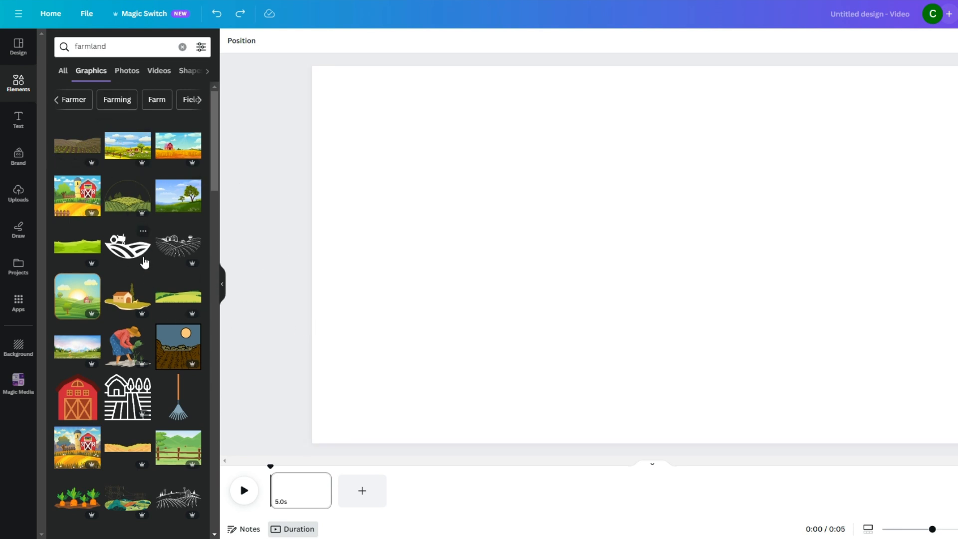
{"action": "scroll", "coordinate": [144, 262], "scroll_direction": "down", "scroll_amount": 1}
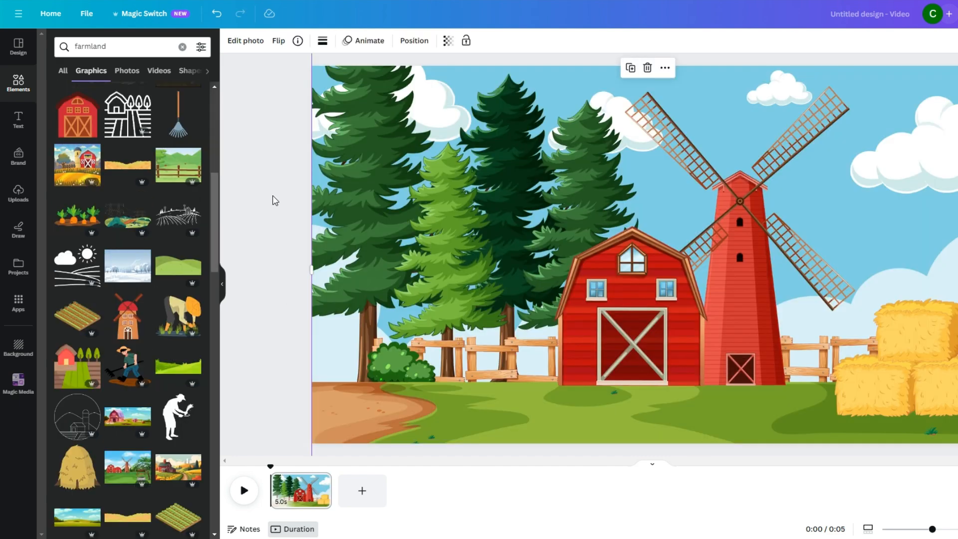
{"action": "left_click", "coordinate": [274, 200]}
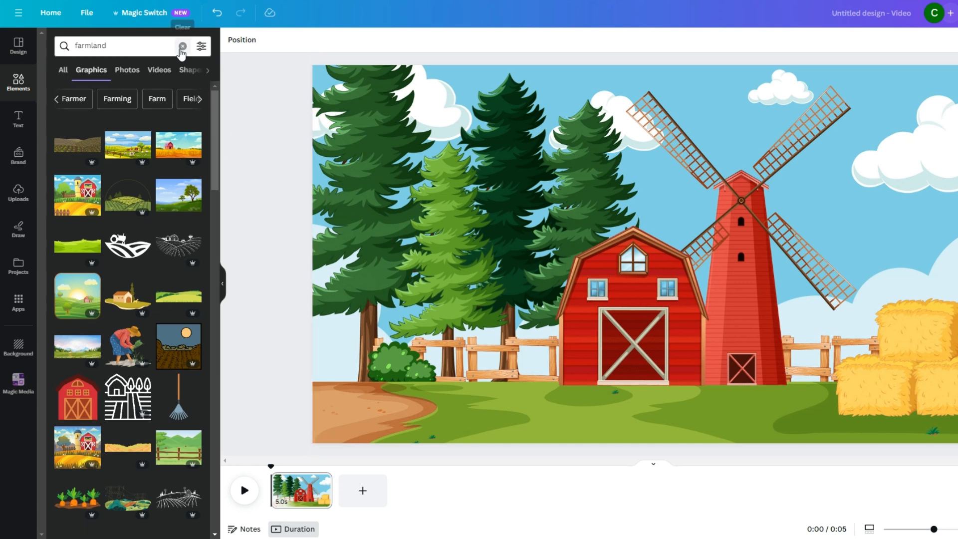
- Search the graphics for "fence" and add white picket fences to both sides of the farm foreground
{"action": "key", "text": "Return"}
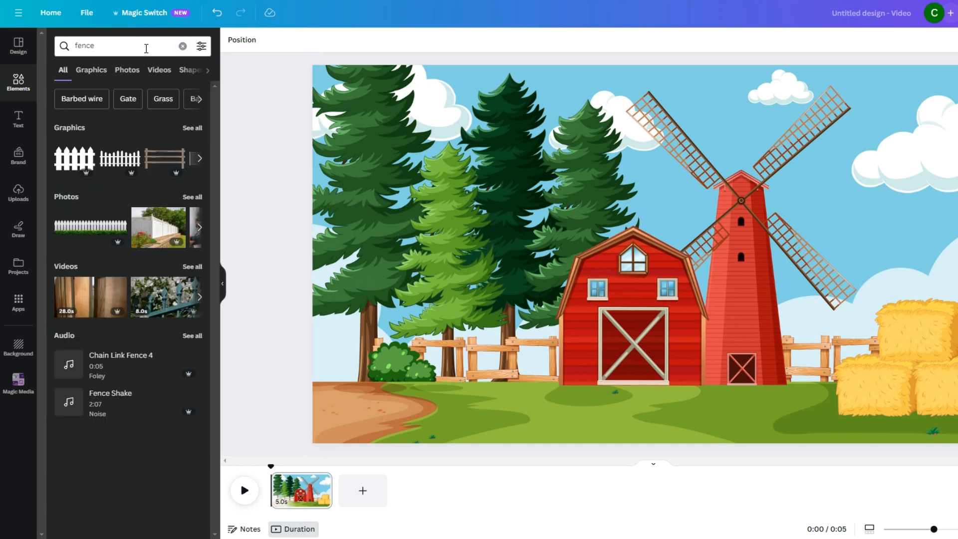
{"action": "left_click", "coordinate": [99, 73]}
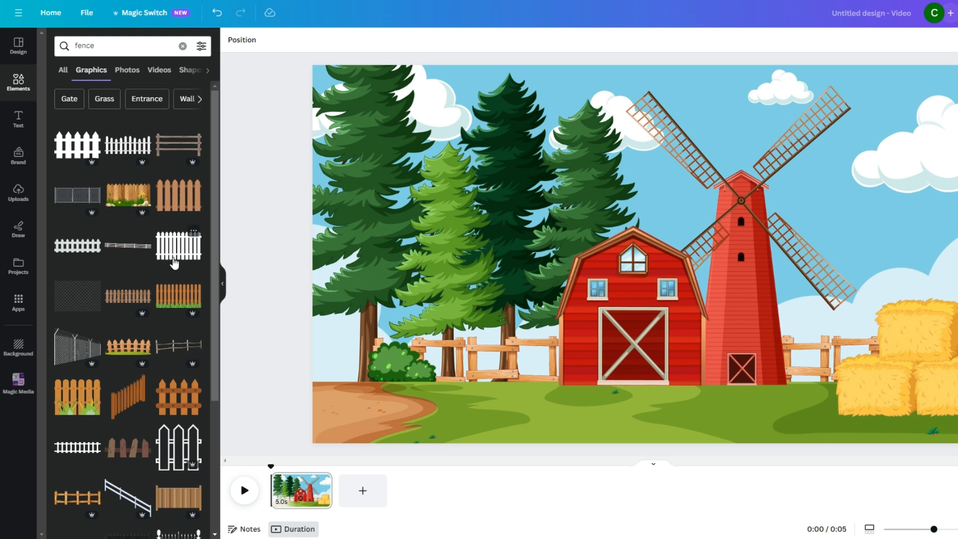
{"action": "scroll", "coordinate": [153, 361], "scroll_direction": "down", "scroll_amount": 3}
{"action": "scroll", "coordinate": [151, 363], "scroll_direction": "down", "scroll_amount": 4}
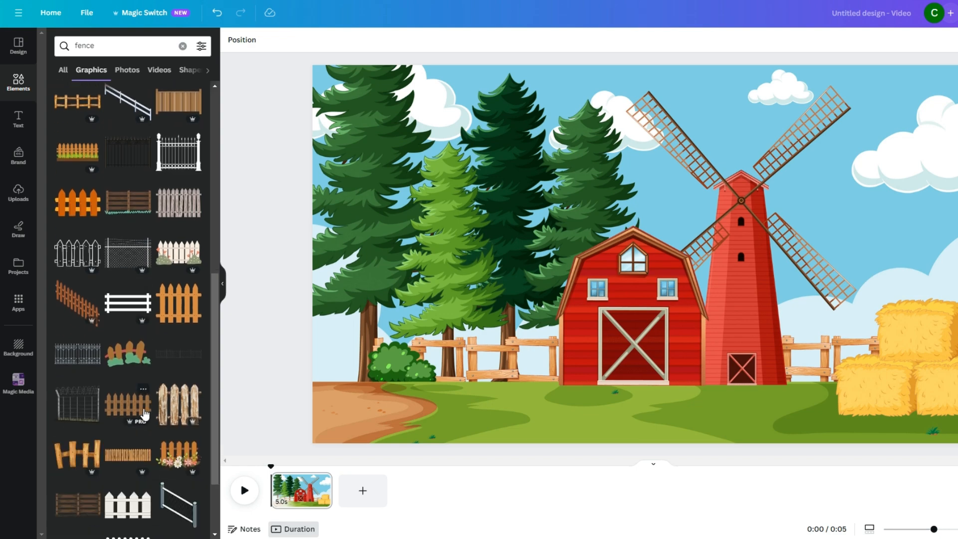
{"action": "left_click", "coordinate": [145, 413]}
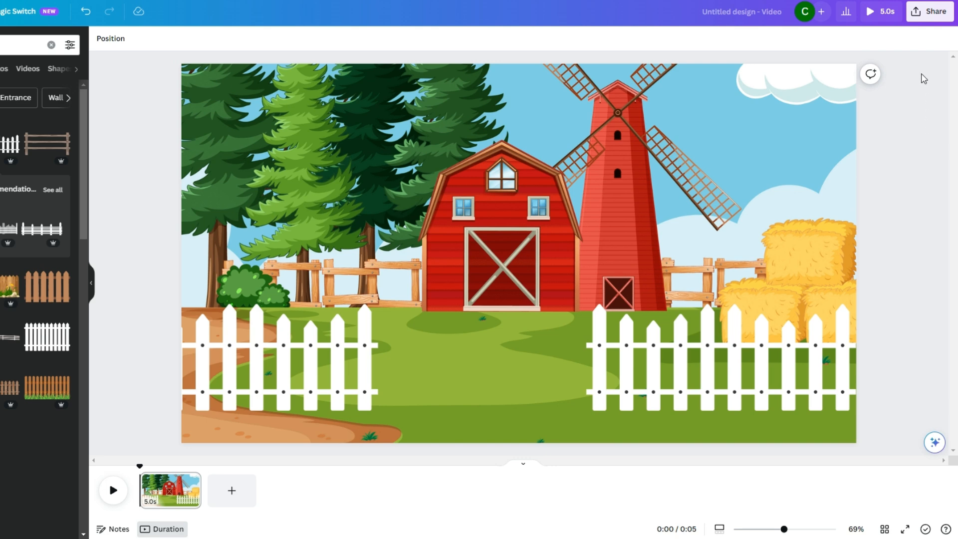
- Download the finished farm scene as a PNG image
{"action": "left_click", "coordinate": [931, 12]}
{"action": "left_click", "coordinate": [847, 270]}
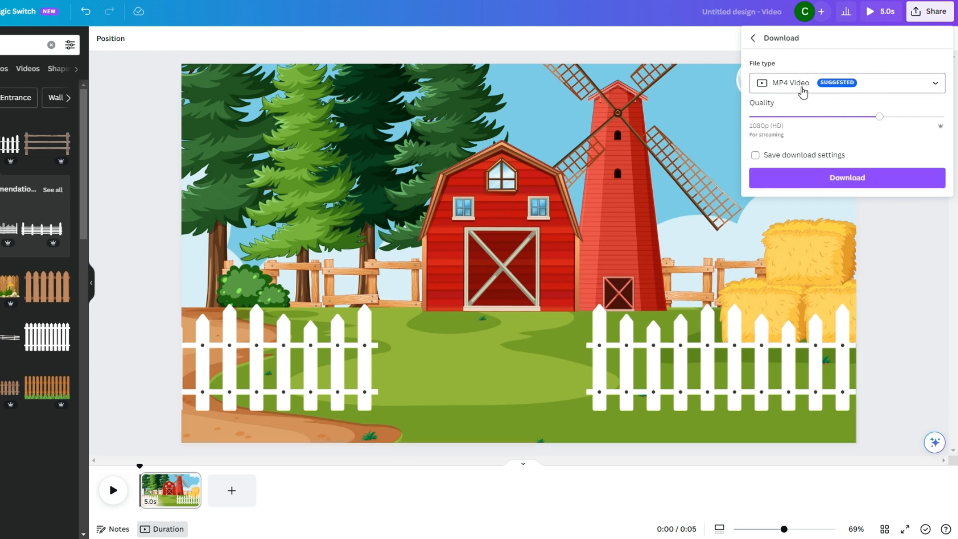
{"action": "left_click", "coordinate": [858, 93]}
{"action": "scroll", "coordinate": [843, 149], "scroll_direction": "up", "scroll_amount": 2}
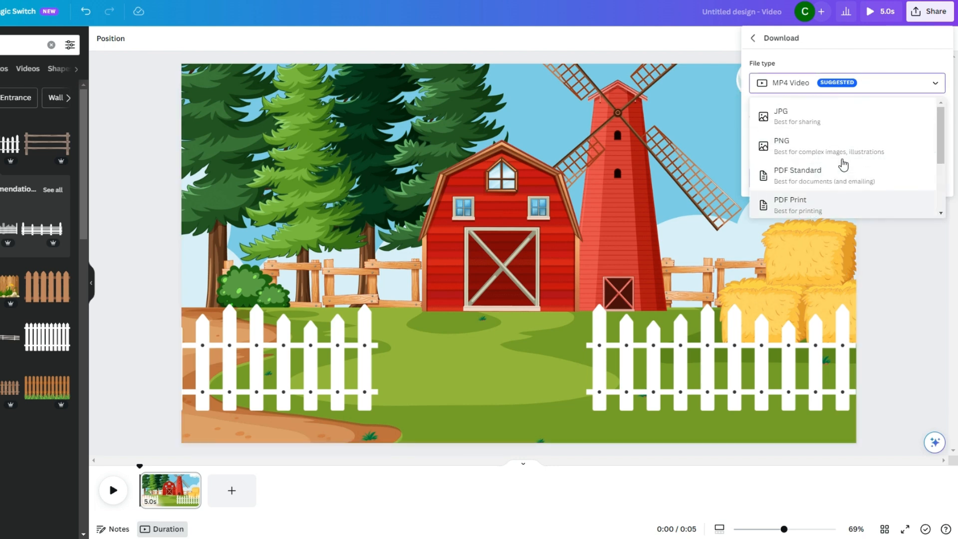
{"action": "left_click", "coordinate": [786, 148]}
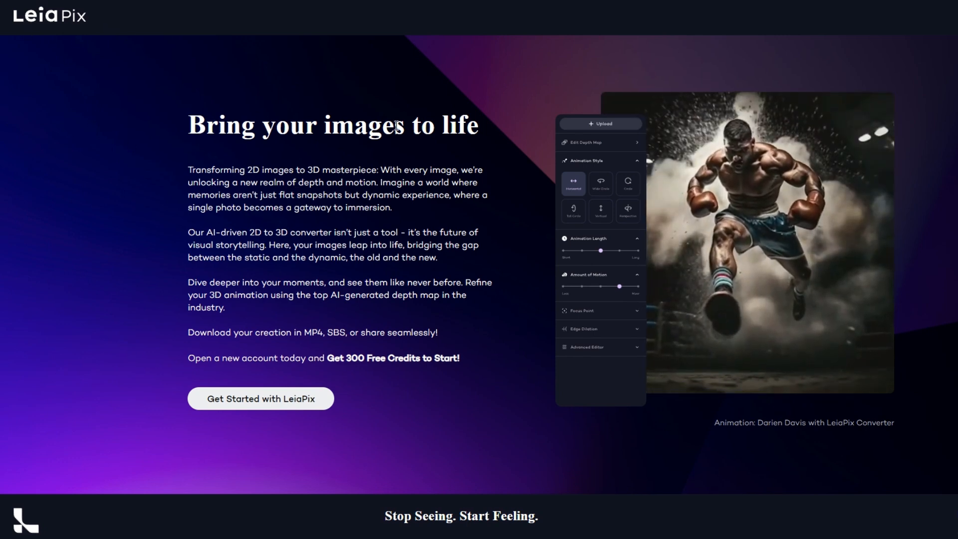
- Start LeiaPix, upload the farm scene image and review its animation length, motion, focus and edge dilation settings
{"action": "left_click_drag", "start_coordinate": [190, 125], "coordinate": [480, 127]}
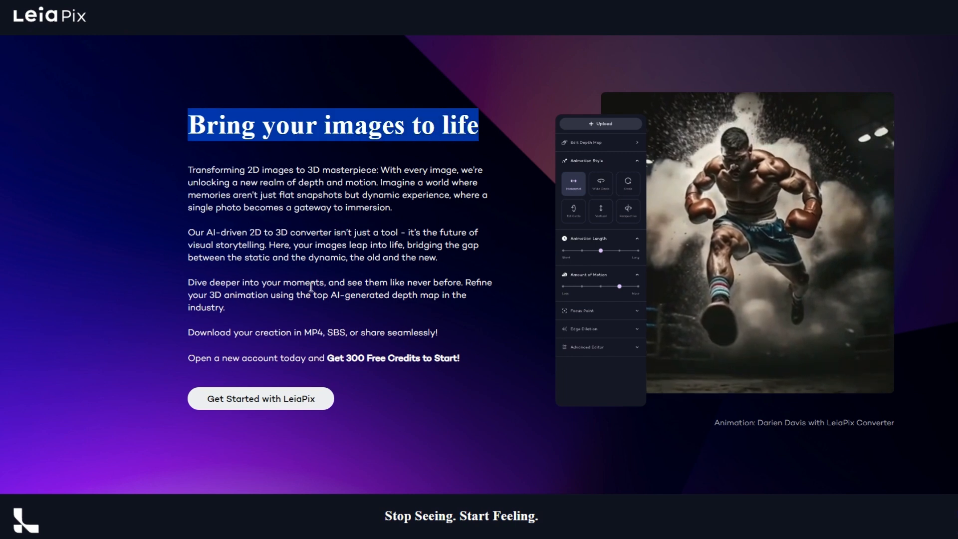
{"action": "left_click", "coordinate": [203, 419]}
{"action": "left_click", "coordinate": [264, 402]}
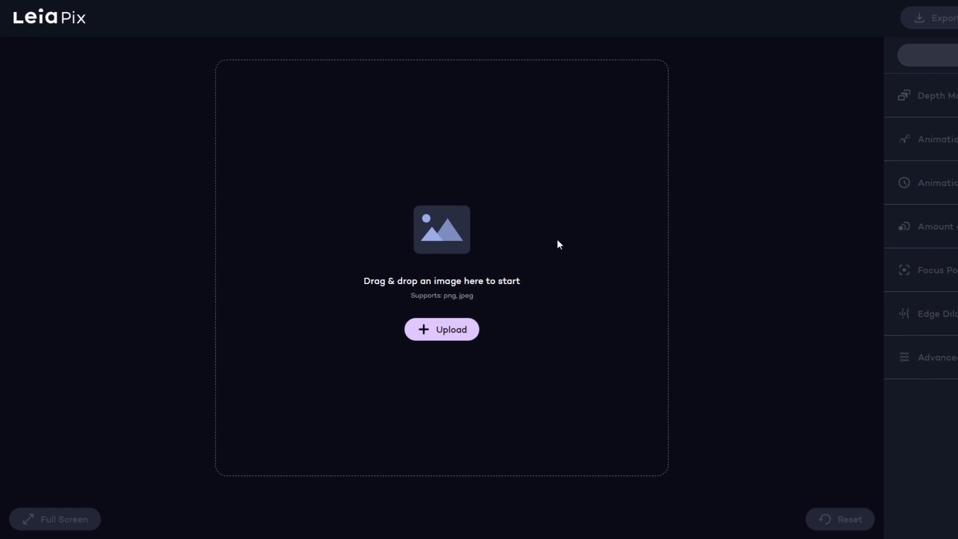
{"action": "left_click", "coordinate": [449, 335]}
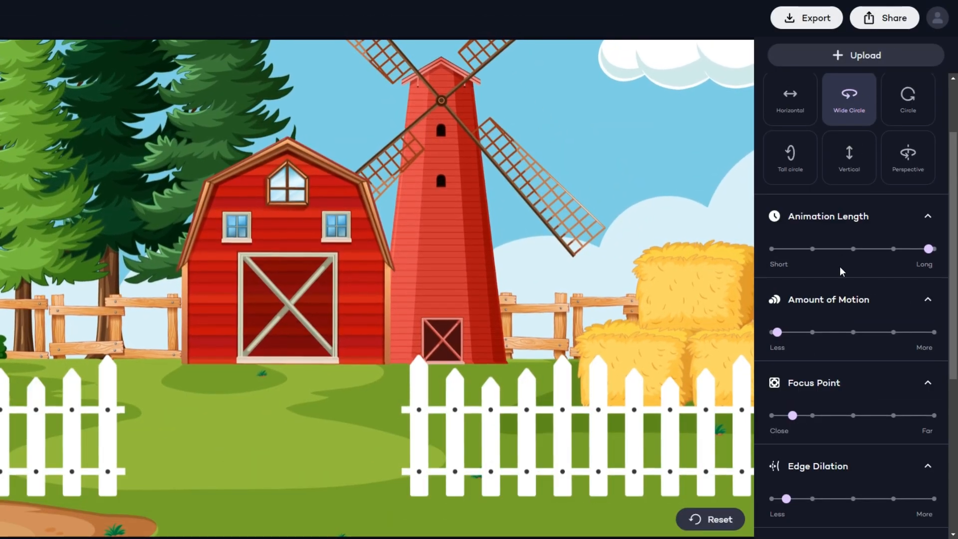
{"action": "scroll", "coordinate": [858, 274], "scroll_direction": "down", "scroll_amount": 5}
{"action": "scroll", "coordinate": [850, 312], "scroll_direction": "up", "scroll_amount": 8}
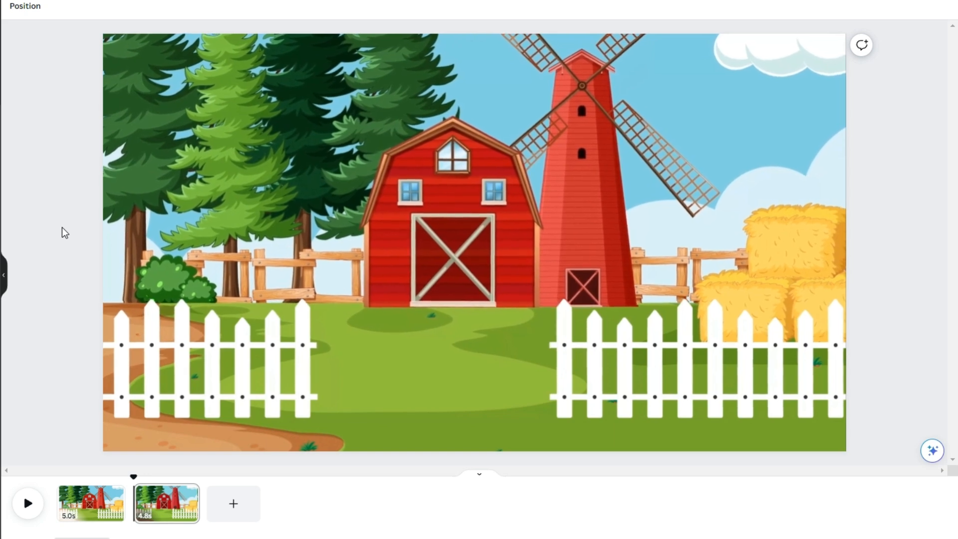
- Play the animated farm page in Canva and paste the duck and cow graphics onto it
{"action": "left_click", "coordinate": [40, 498]}
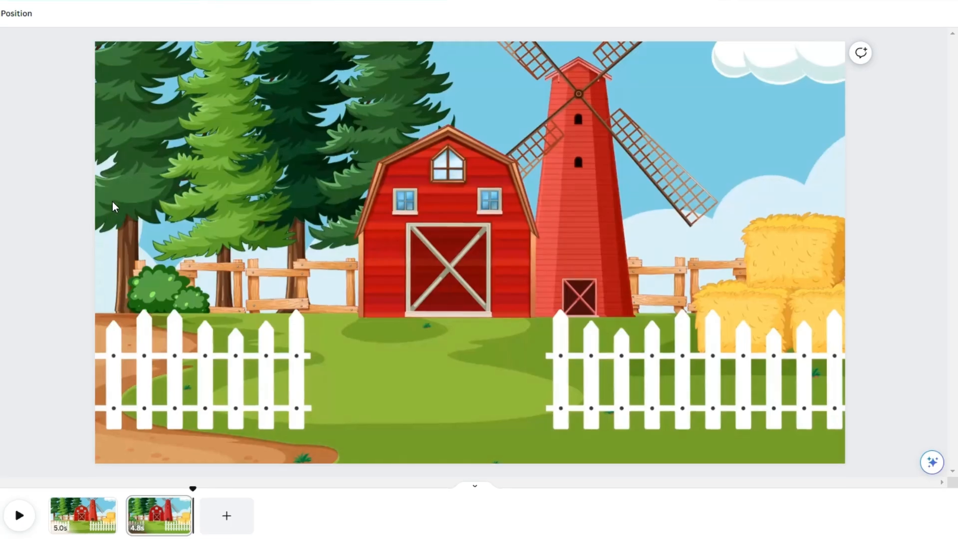
{"action": "key", "text": "ctrl+v"}
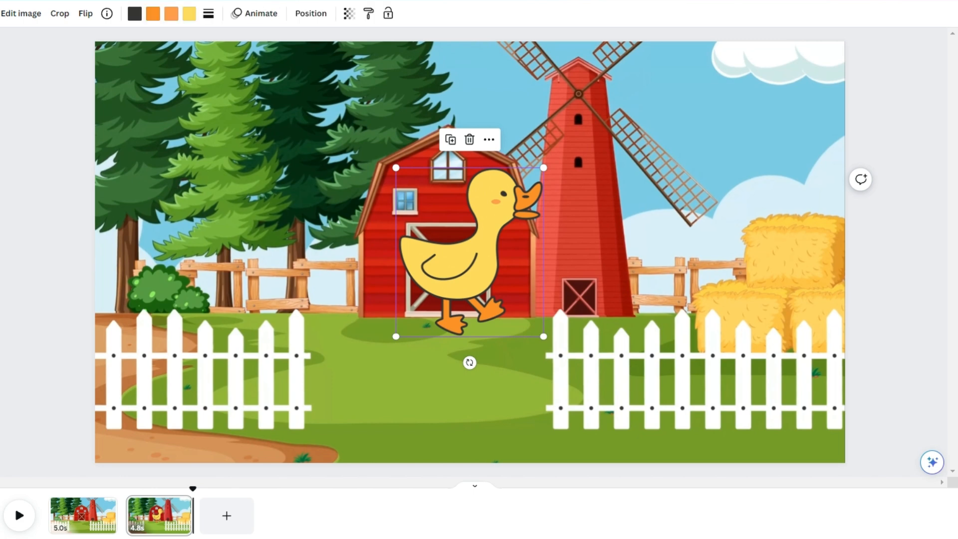
{"action": "key", "text": "ctrl+v"}
- Place the duck by the left fence and the cow by the right fence, both scaled down to fit the scene
{"action": "left_click_drag", "start_coordinate": [529, 265], "coordinate": [689, 305]}
{"action": "left_click_drag", "start_coordinate": [412, 259], "coordinate": [213, 268]}
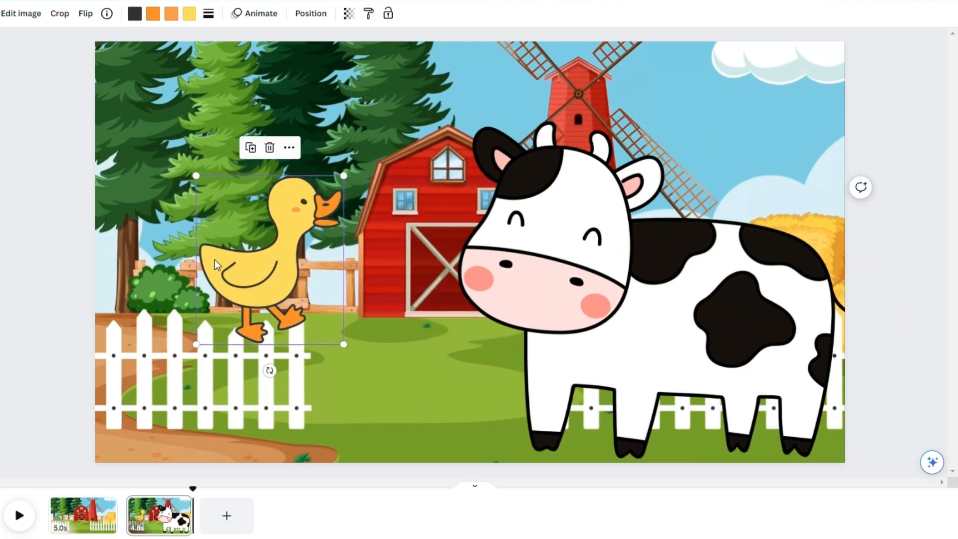
{"action": "left_click_drag", "start_coordinate": [675, 347], "coordinate": [623, 331]}
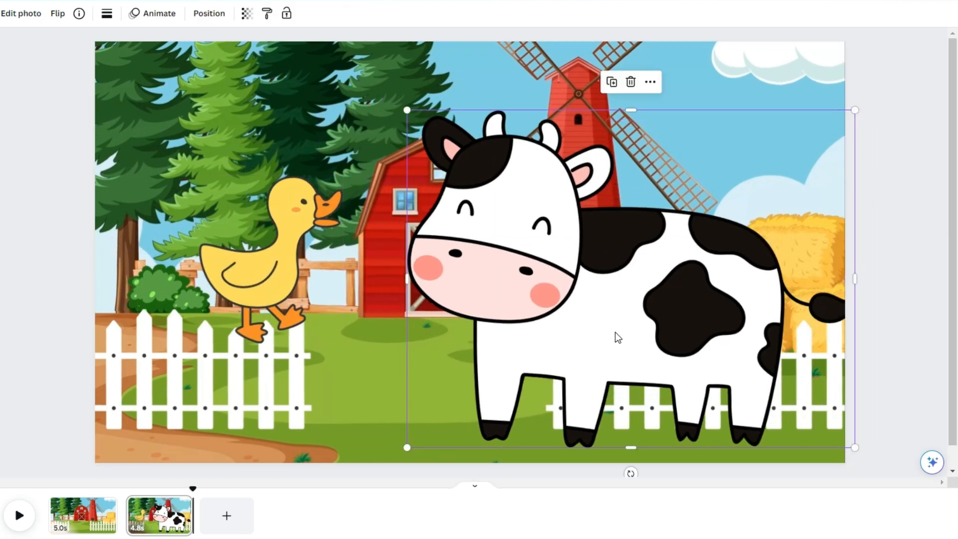
{"action": "left_click", "coordinate": [265, 285]}
{"action": "left_click_drag", "start_coordinate": [268, 283], "coordinate": [254, 321]}
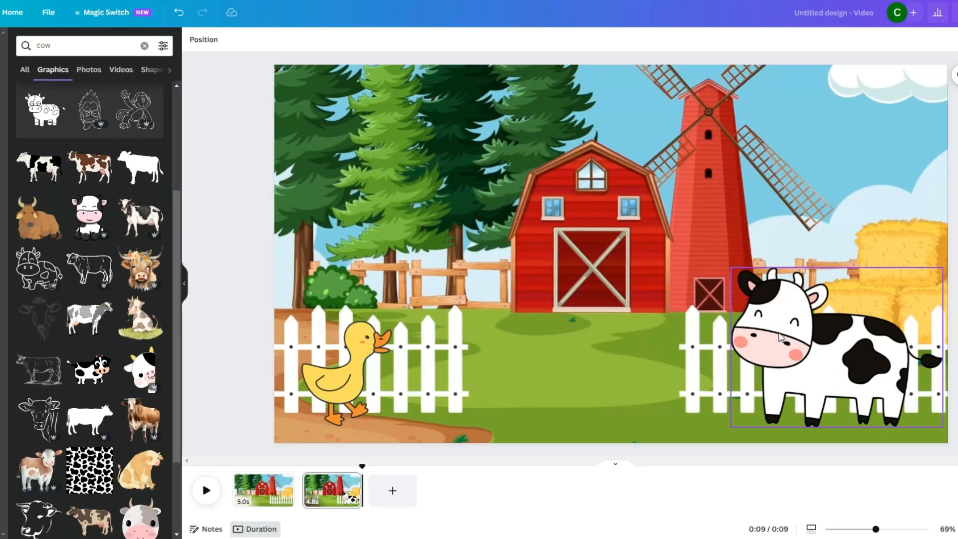
- Create a hopping custom motion path for the cow toward the duck, with the Steady movement style and a slightly faster speed
{"action": "left_click", "coordinate": [787, 338]}
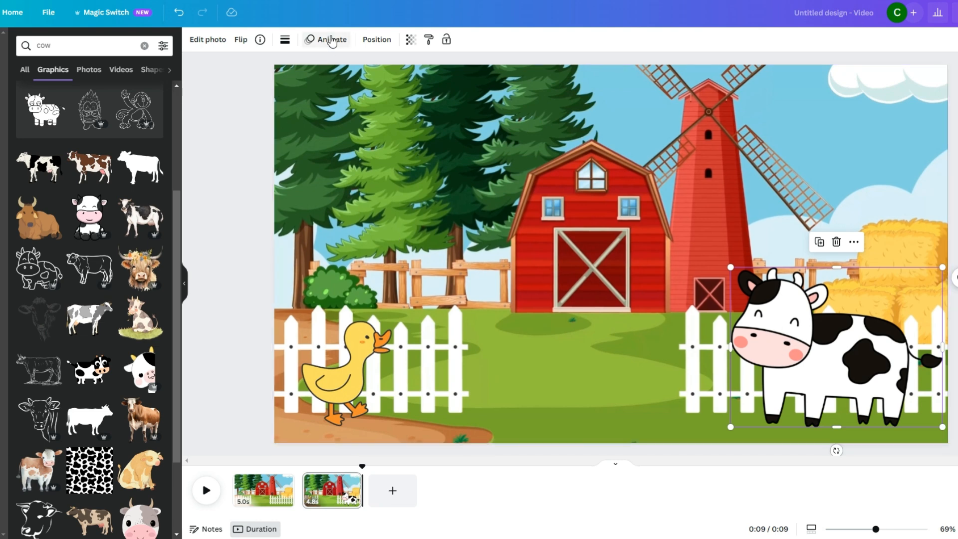
{"action": "left_click", "coordinate": [328, 46]}
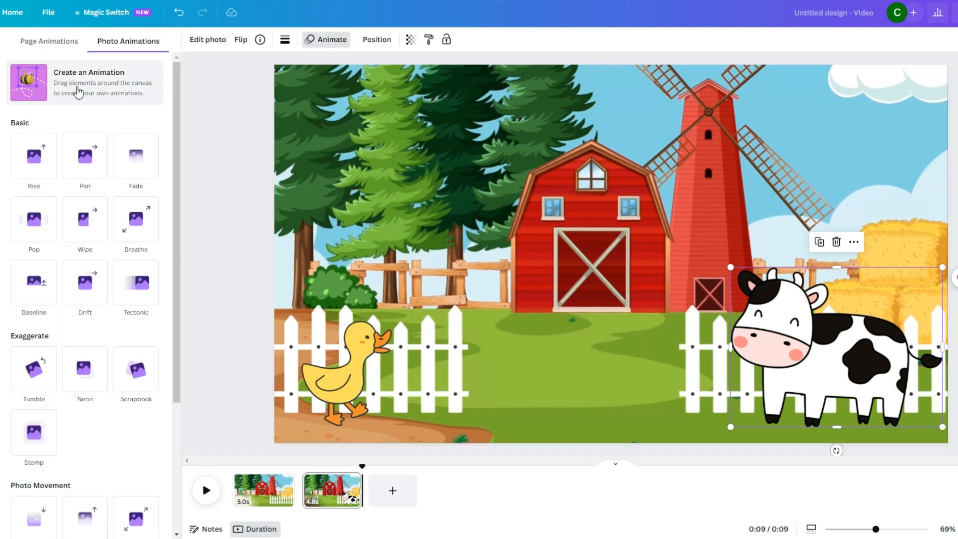
{"action": "left_click", "coordinate": [78, 92]}
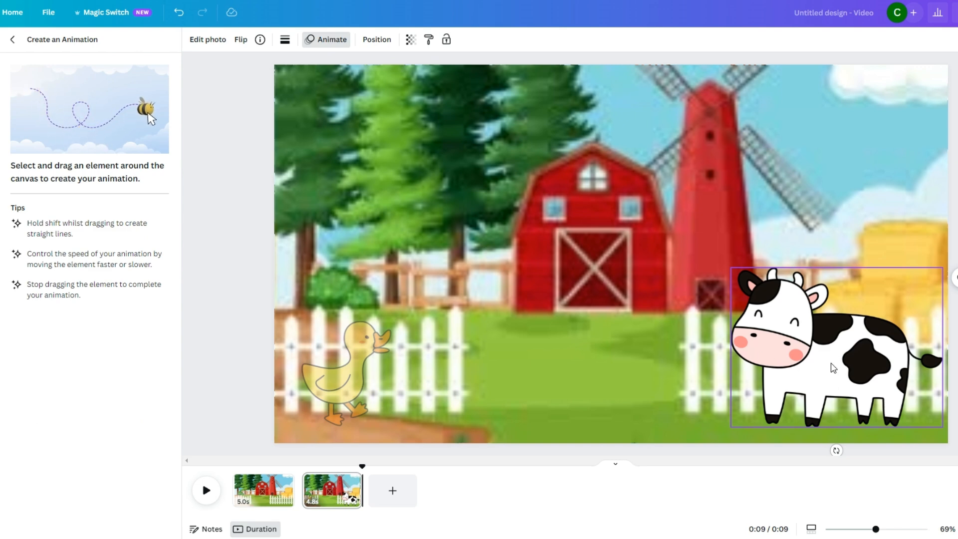
{"action": "mouse_move", "coordinate": [827, 369]}
{"action": "left_mouse_down"}
{"action": "mouse_move", "coordinate": [793, 354]}
{"action": "mouse_move", "coordinate": [776, 366]}
{"action": "mouse_move", "coordinate": [770, 355]}
{"action": "mouse_move", "coordinate": [741, 364]}
{"action": "mouse_move", "coordinate": [729, 353]}
{"action": "mouse_move", "coordinate": [705, 366]}
{"action": "mouse_move", "coordinate": [691, 354]}
{"action": "mouse_move", "coordinate": [672, 367]}
{"action": "mouse_move", "coordinate": [616, 372]}
{"action": "left_mouse_up"}
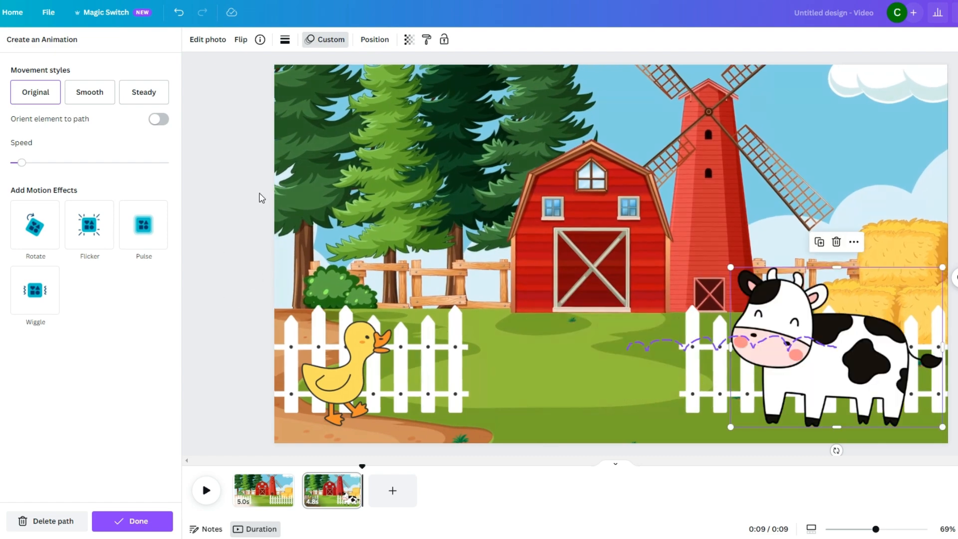
{"action": "left_click", "coordinate": [143, 98]}
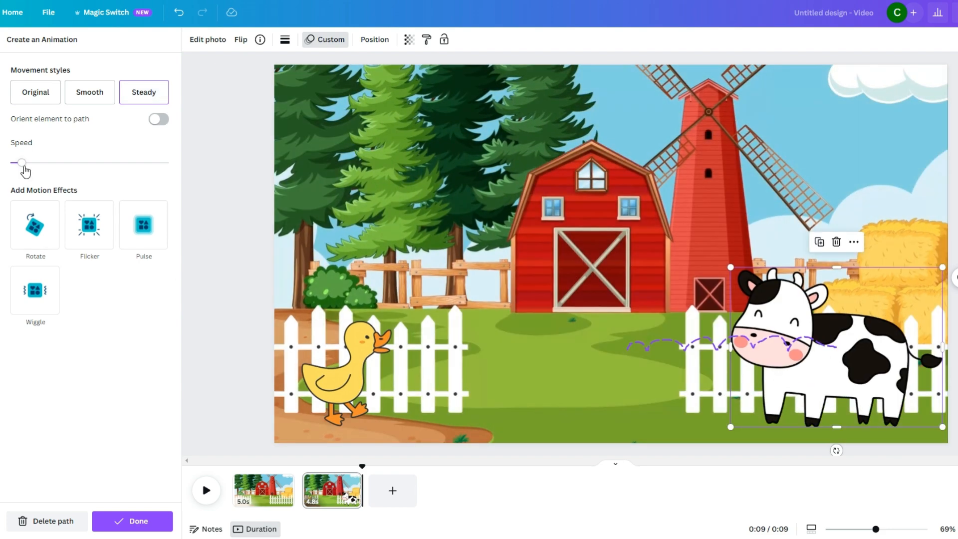
{"action": "left_click", "coordinate": [28, 166]}
{"action": "left_click_drag", "start_coordinate": [29, 169], "coordinate": [72, 169]}
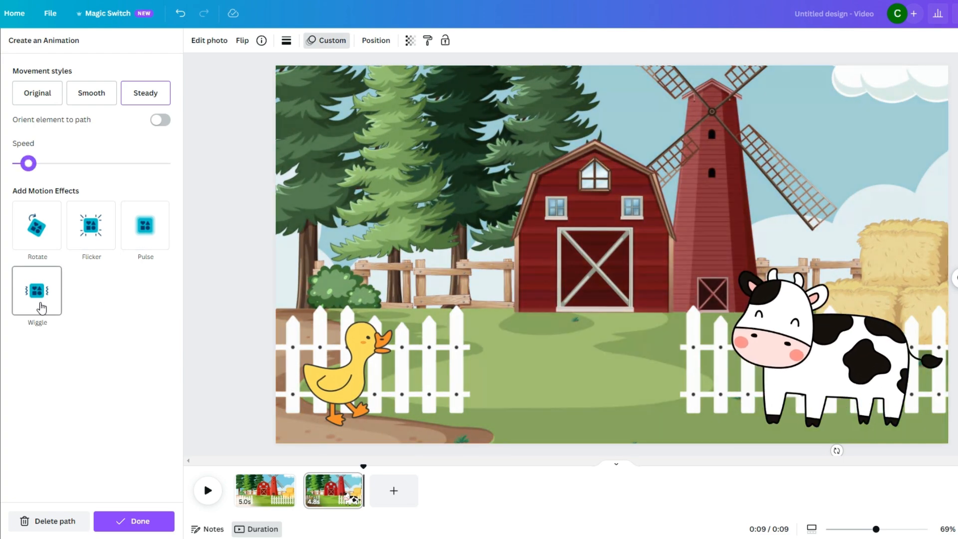
- Add the Wiggle motion effect to the cow and reduce its intensity to nearly the minimum
{"action": "left_click", "coordinate": [40, 302]}
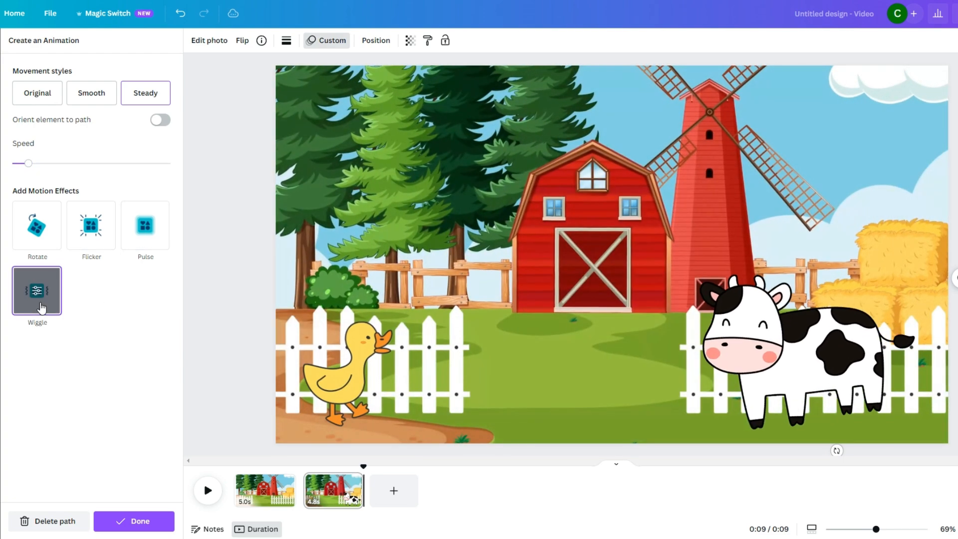
{"action": "left_click", "coordinate": [43, 294]}
{"action": "left_click_drag", "start_coordinate": [92, 95], "coordinate": [19, 99]}
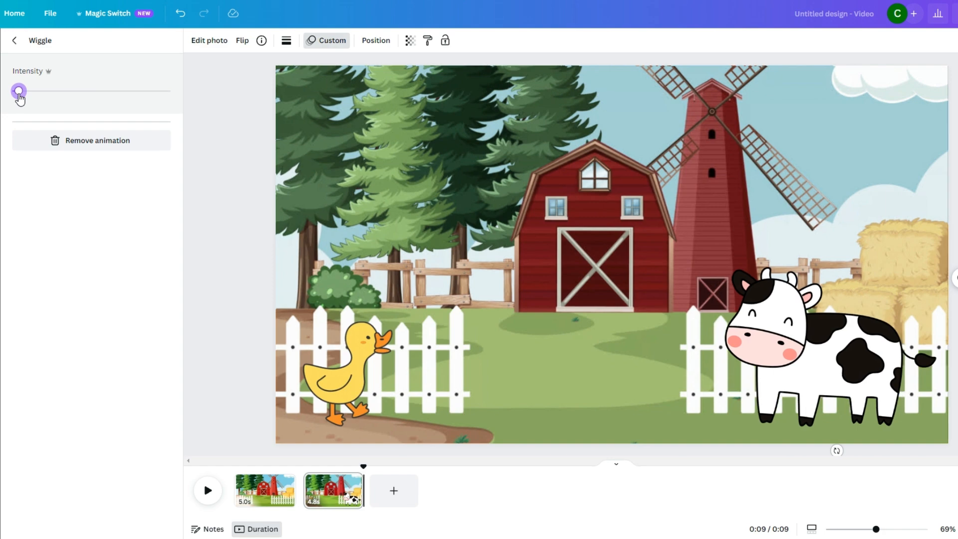
- Create a short hopping motion path for the duck toward the cow, in Steady style with a very low-intensity Wiggle effect
{"action": "left_click", "coordinate": [350, 344]}
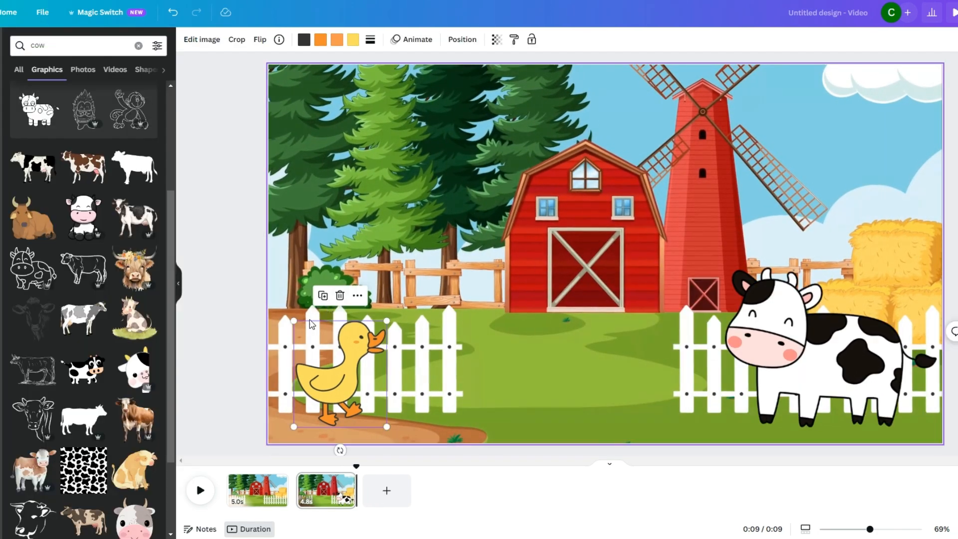
{"action": "left_click", "coordinate": [412, 39]}
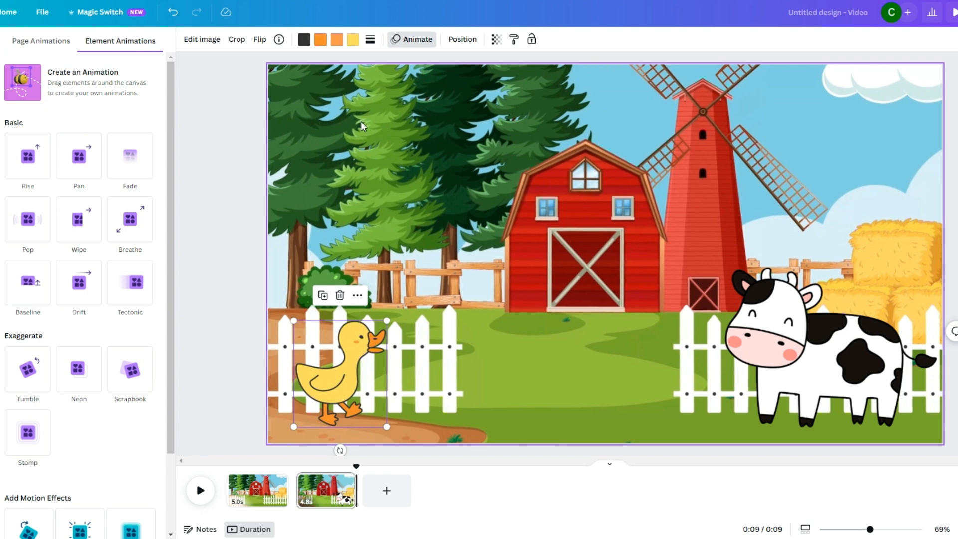
{"action": "left_click", "coordinate": [78, 94]}
{"action": "mouse_move", "coordinate": [330, 376]}
{"action": "left_mouse_down"}
{"action": "mouse_move", "coordinate": [344, 359]}
{"action": "mouse_move", "coordinate": [355, 370]}
{"action": "mouse_move", "coordinate": [365, 361]}
{"action": "mouse_move", "coordinate": [441, 369]}
{"action": "left_mouse_up"}
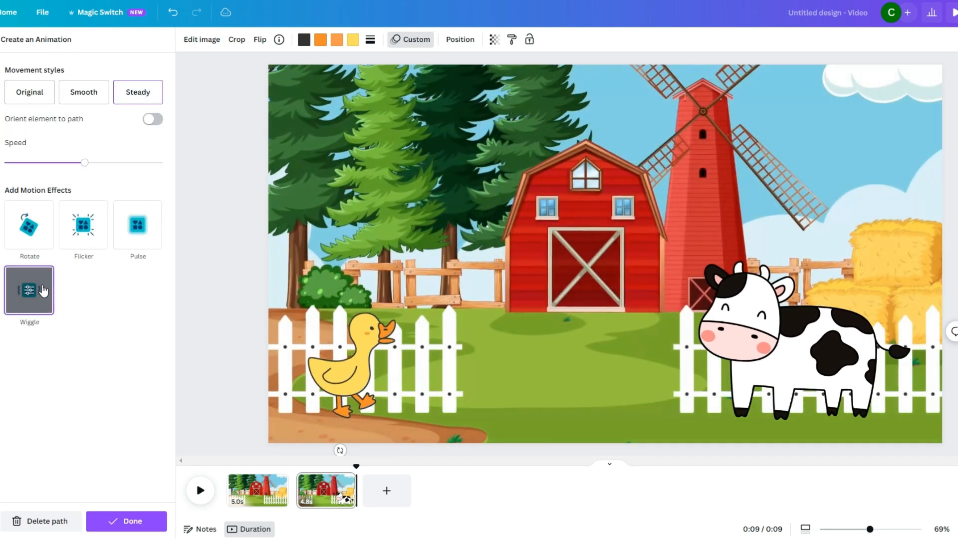
{"action": "left_click", "coordinate": [39, 292]}
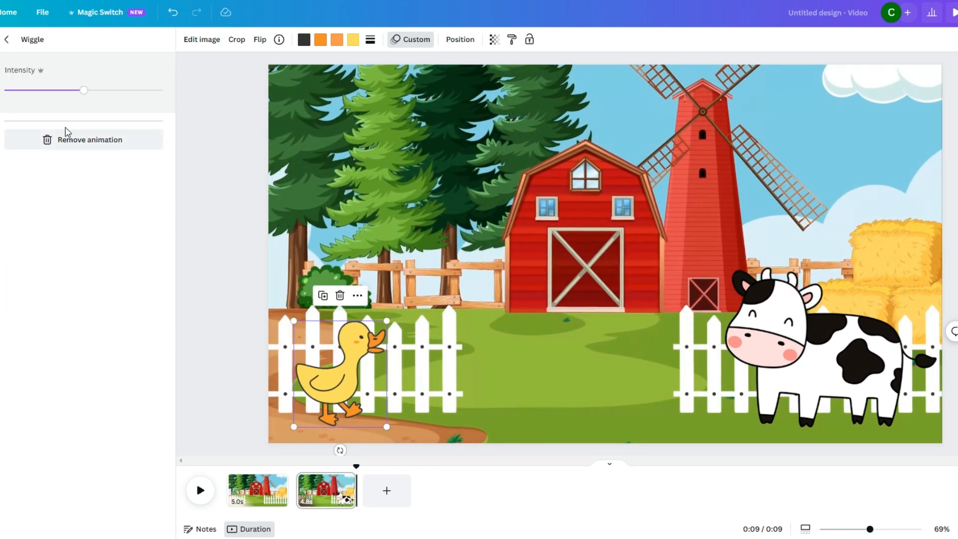
{"action": "left_click_drag", "start_coordinate": [59, 98], "coordinate": [10, 95]}
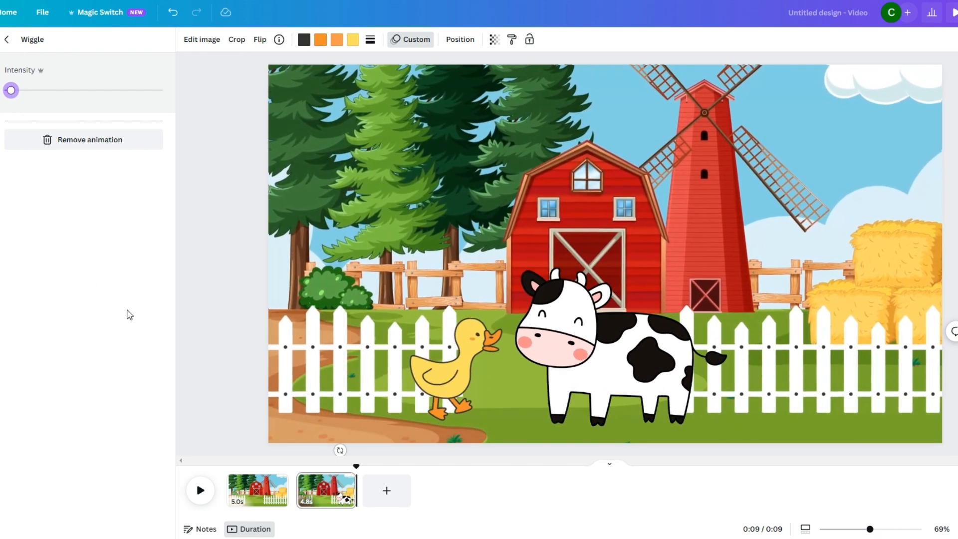
- Duplicate the second page with the animated duck and cow
{"action": "left_click", "coordinate": [553, 255]}
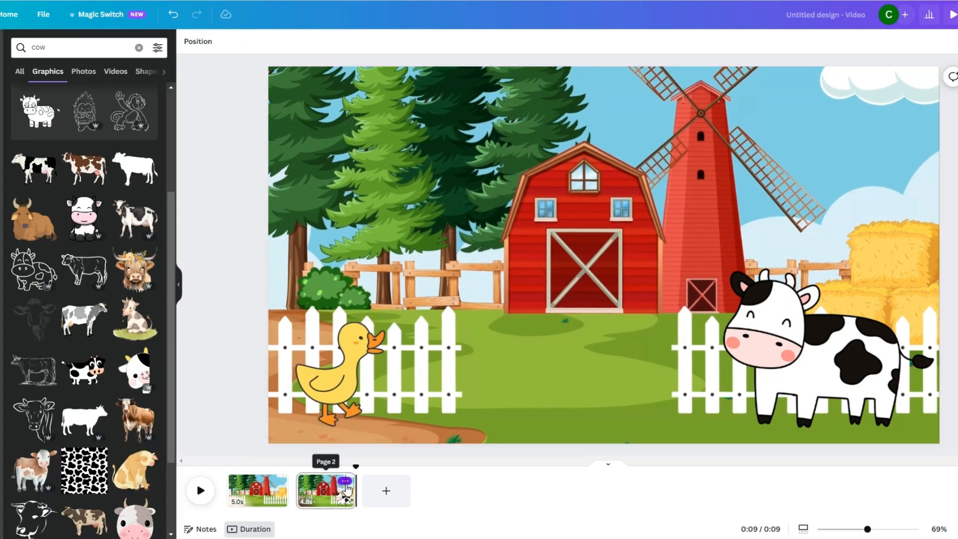
{"action": "left_click", "coordinate": [345, 480]}
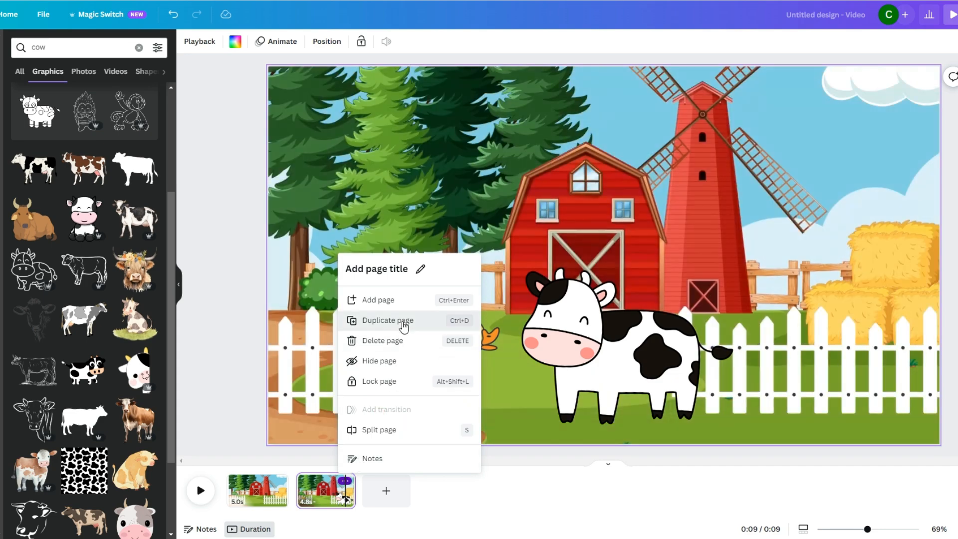
{"action": "left_click", "coordinate": [394, 321]}
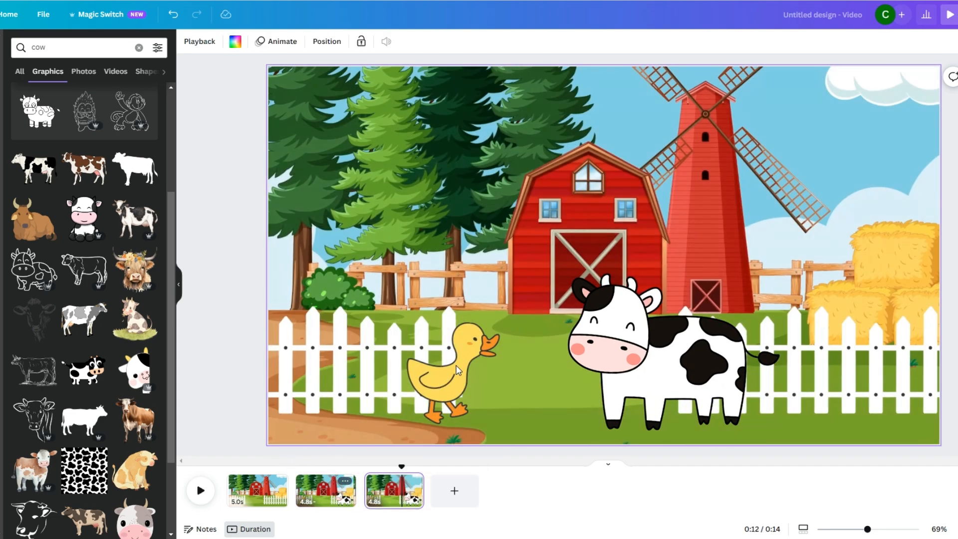
{"action": "left_click", "coordinate": [461, 317]}
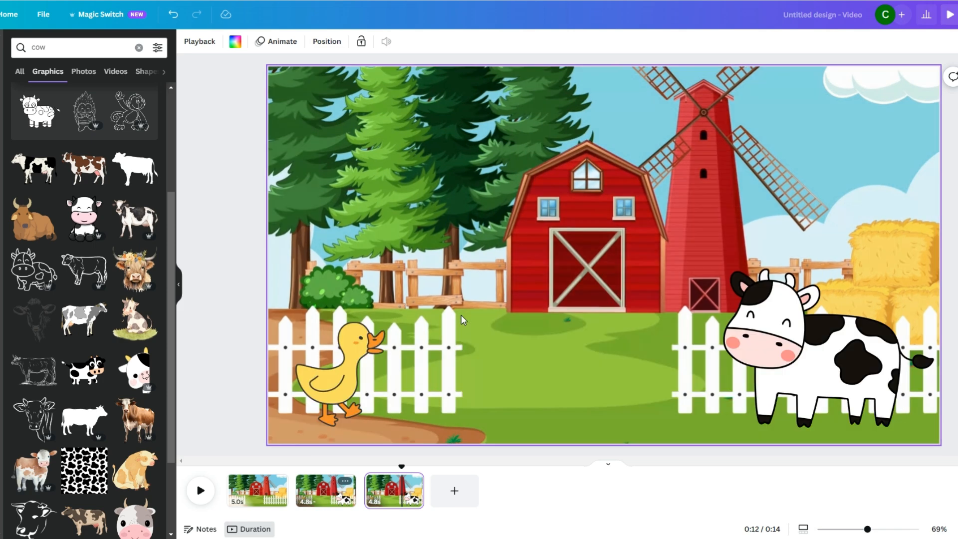
- Delete the custom animation paths of both the duck and the cow on the duplicated page
{"action": "left_click", "coordinate": [354, 374]}
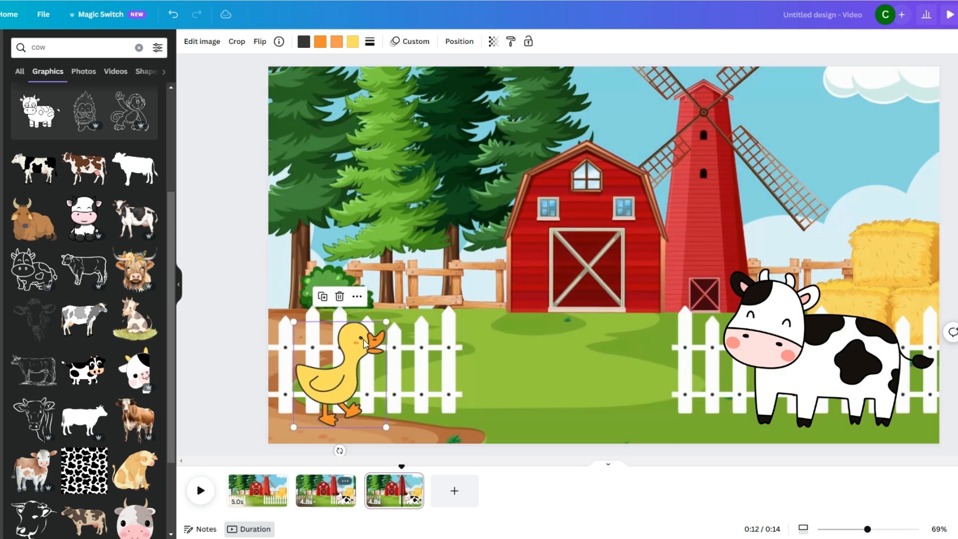
{"action": "left_click", "coordinate": [419, 43]}
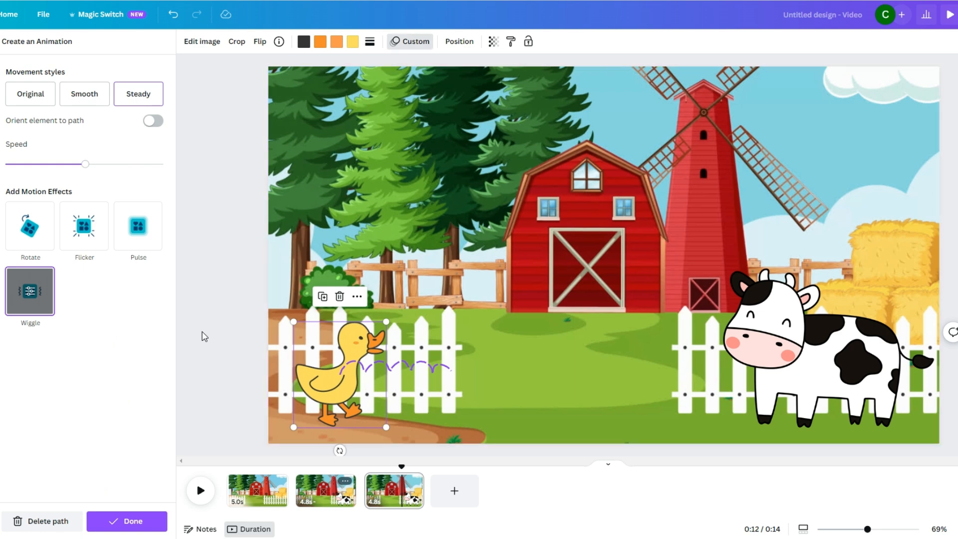
{"action": "left_click", "coordinate": [47, 525]}
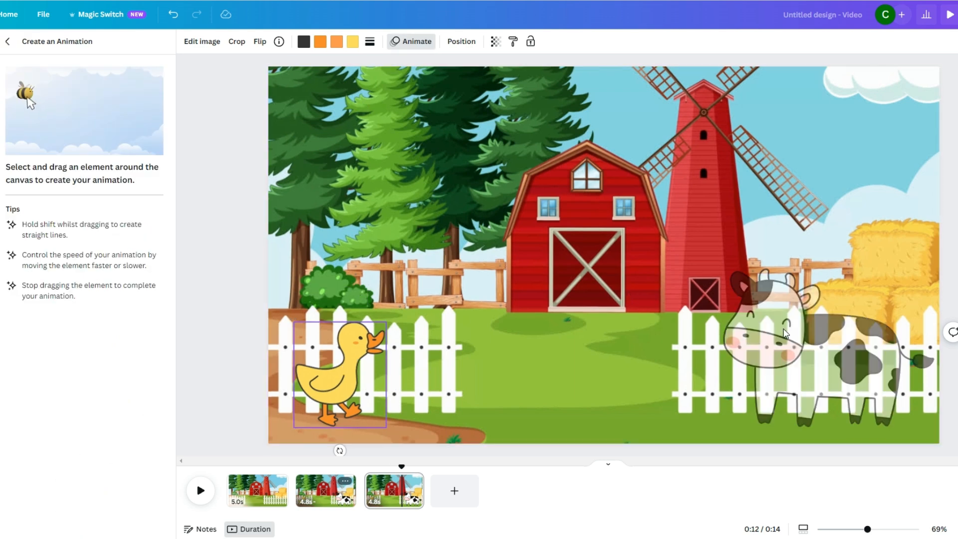
{"action": "left_click_drag", "start_coordinate": [780, 334], "coordinate": [785, 333]}
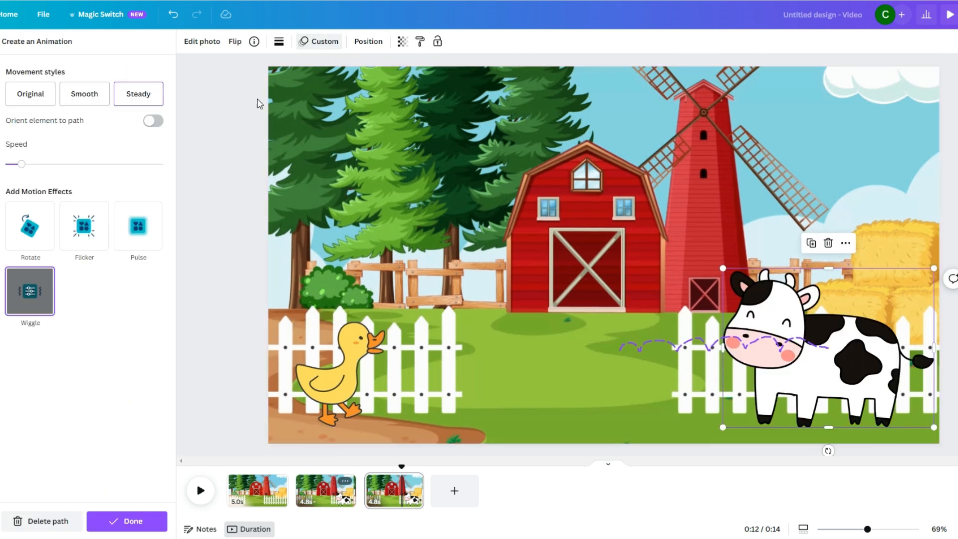
{"action": "left_click", "coordinate": [30, 524]}
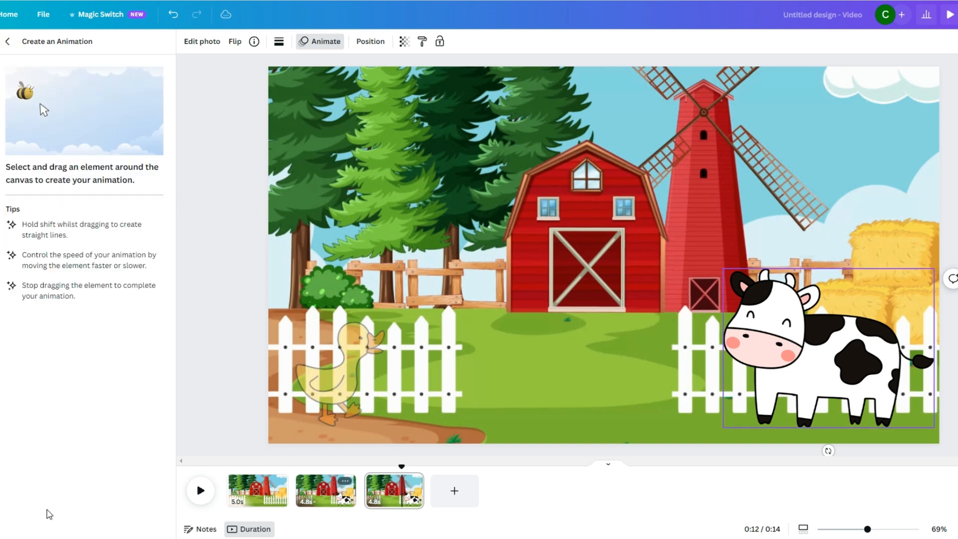
{"action": "left_click", "coordinate": [223, 268]}
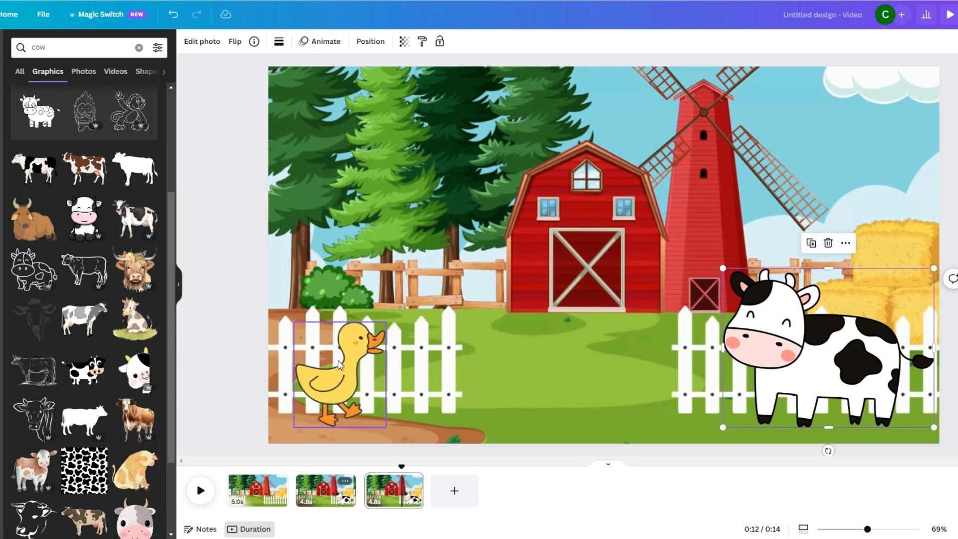
- Move the duck and the cow toward each other to the middle of the scene, where their walks on the previous page end
{"action": "left_click", "coordinate": [343, 376]}
{"action": "left_click_drag", "start_coordinate": [342, 376], "coordinate": [463, 375]}
{"action": "left_click_drag", "start_coordinate": [850, 358], "coordinate": [648, 358]}
{"action": "left_click", "coordinate": [561, 253]}
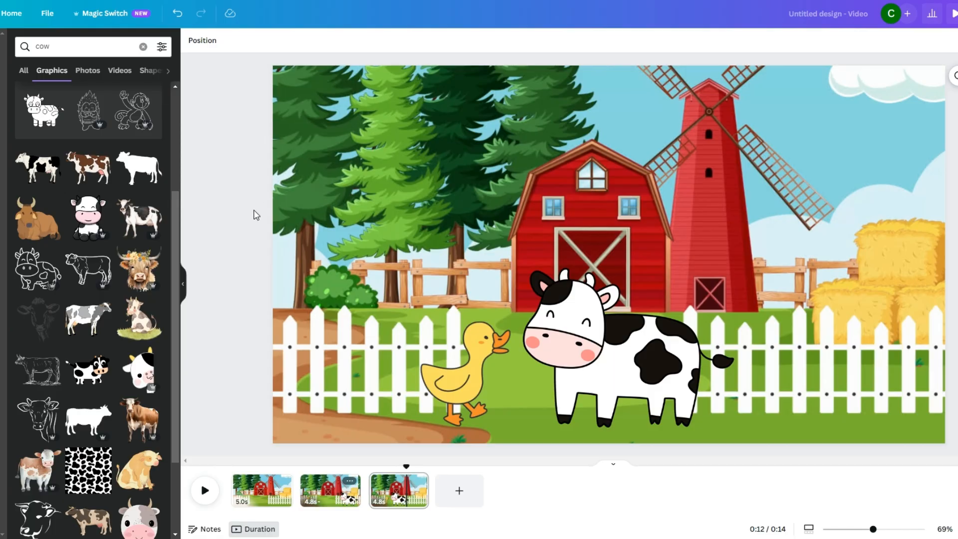
- Search the graphics for "lamb" and add a white cartoon sheep to the scene
{"action": "left_click", "coordinate": [143, 47]}
{"action": "left_click", "coordinate": [117, 46]}
{"action": "type", "text": "lamb"}
{"action": "key", "text": "Return"}
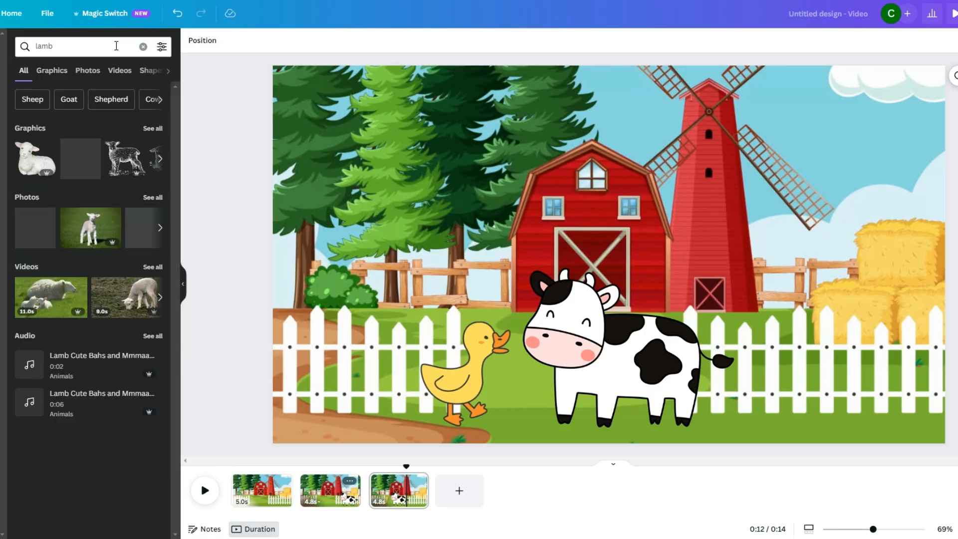
{"action": "left_click", "coordinate": [53, 71]}
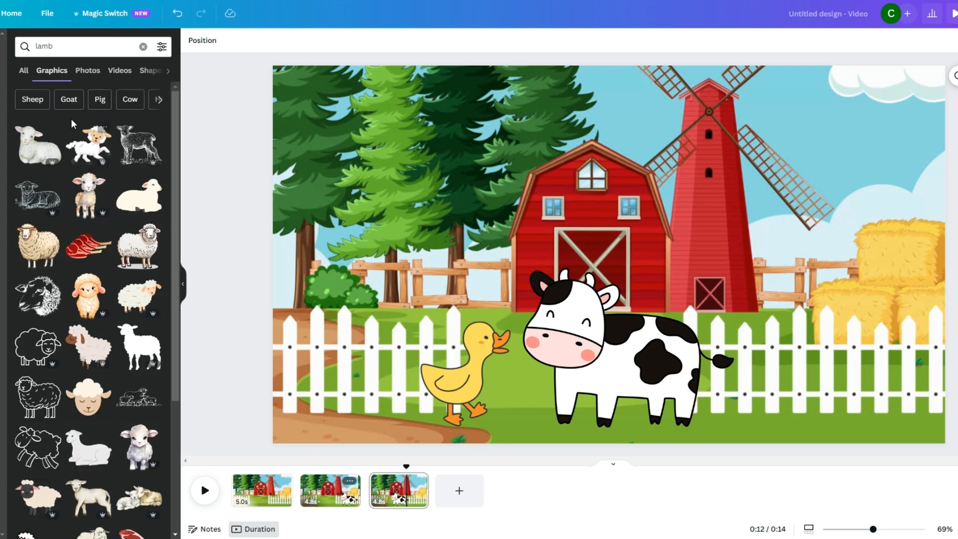
{"action": "left_click", "coordinate": [89, 346]}
{"action": "scroll", "coordinate": [86, 433], "scroll_direction": "down", "scroll_amount": 1}
{"action": "scroll", "coordinate": [85, 433], "scroll_direction": "down", "scroll_amount": 1}
{"action": "scroll", "coordinate": [86, 432], "scroll_direction": "down", "scroll_amount": 1}
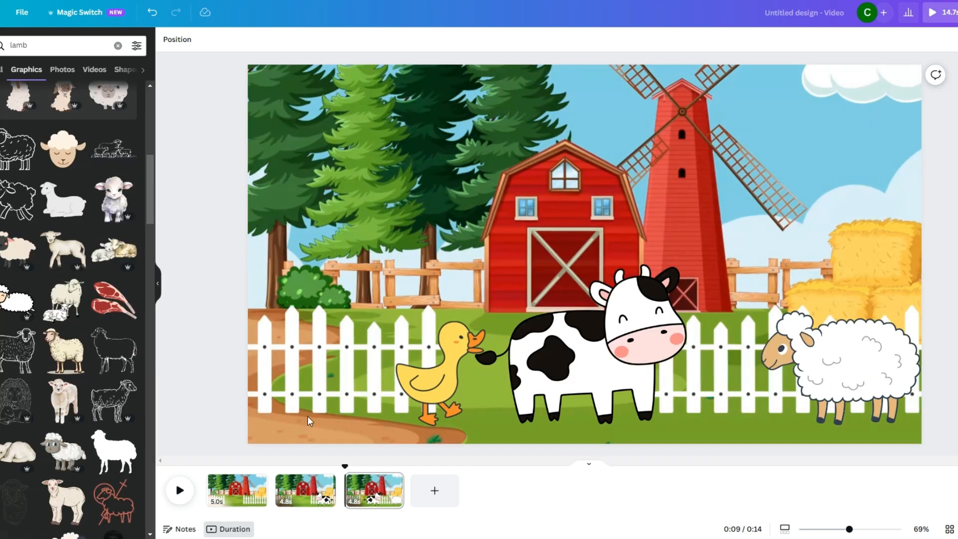
- Add the uploaded Clara 1.mp3 voiceover at about 10.1 s on the third page and play it back
{"action": "left_click", "coordinate": [181, 492]}
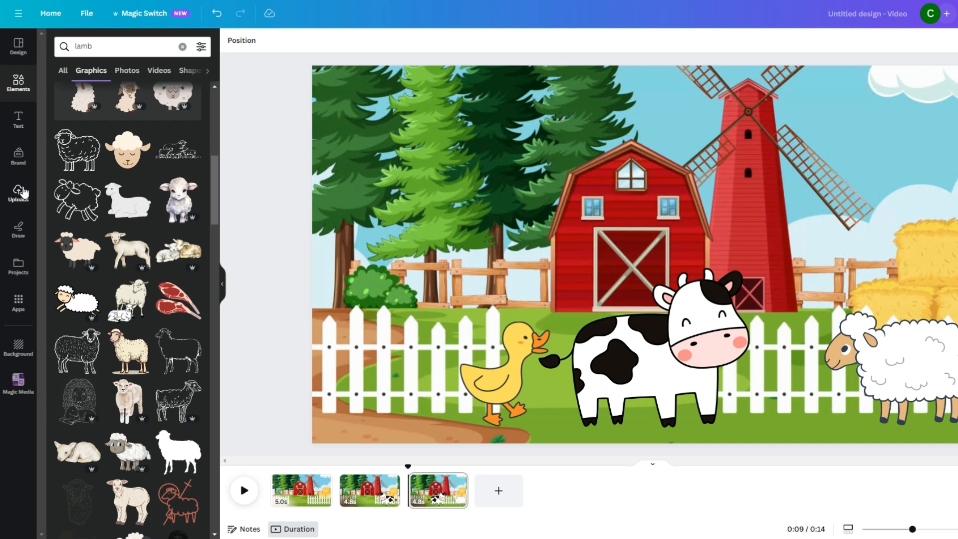
{"action": "left_click", "coordinate": [19, 205]}
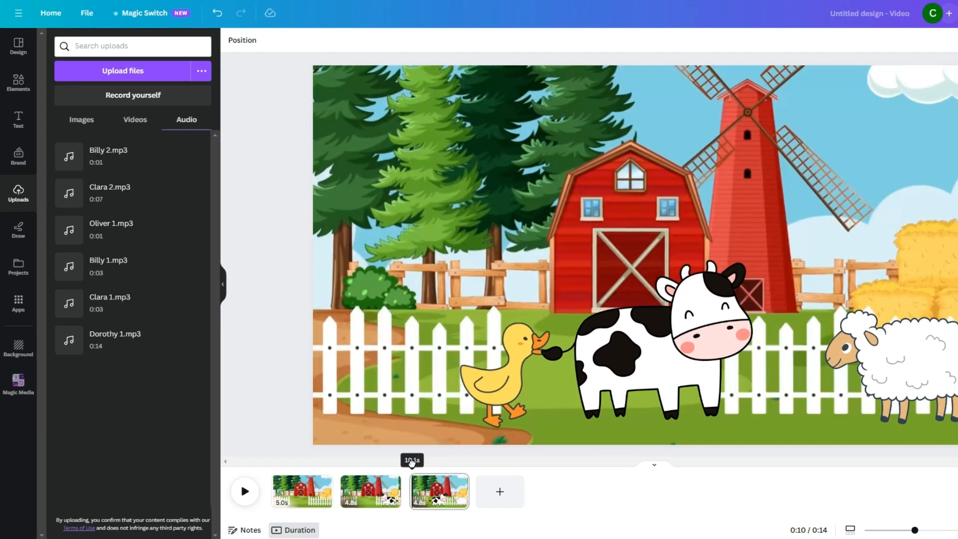
{"action": "left_click_drag", "start_coordinate": [412, 464], "coordinate": [413, 464]}
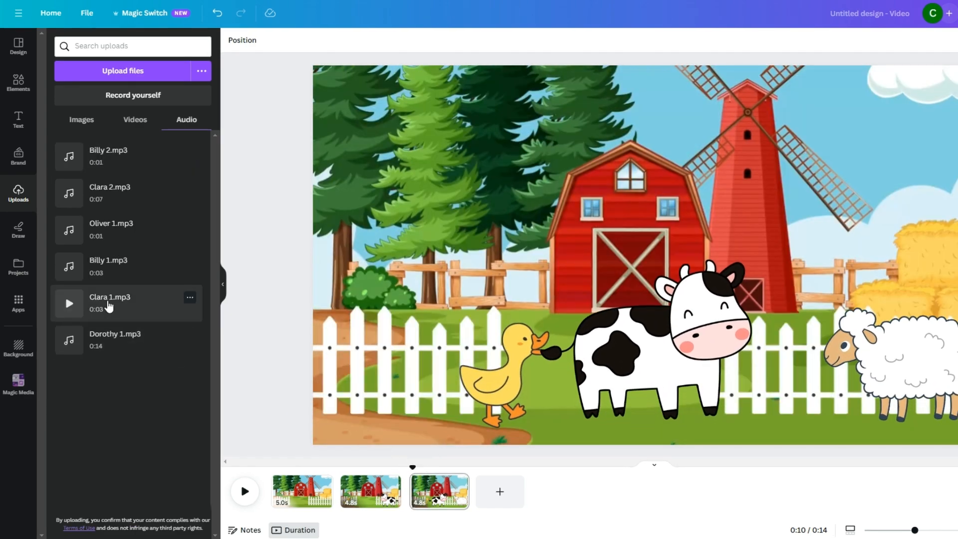
{"action": "left_click", "coordinate": [108, 305]}
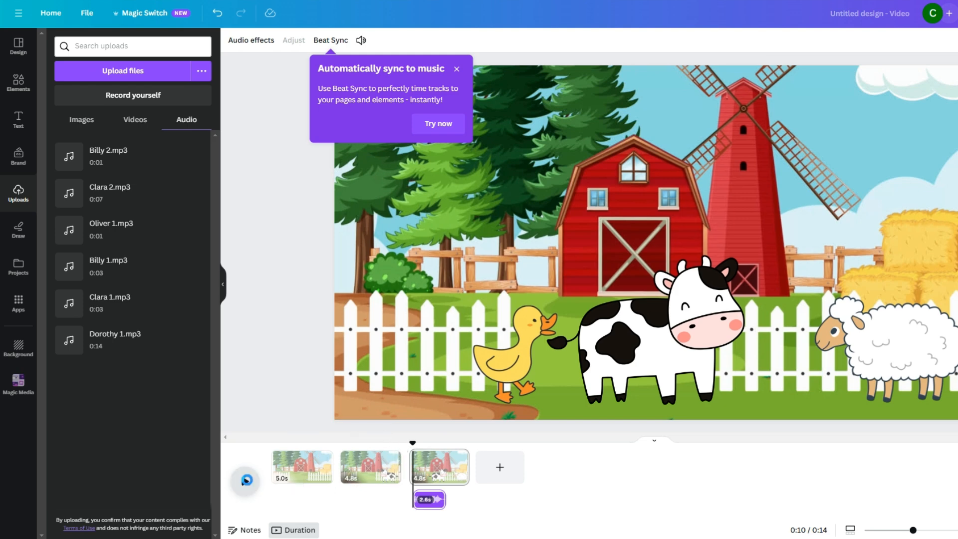
{"action": "left_click", "coordinate": [245, 482]}
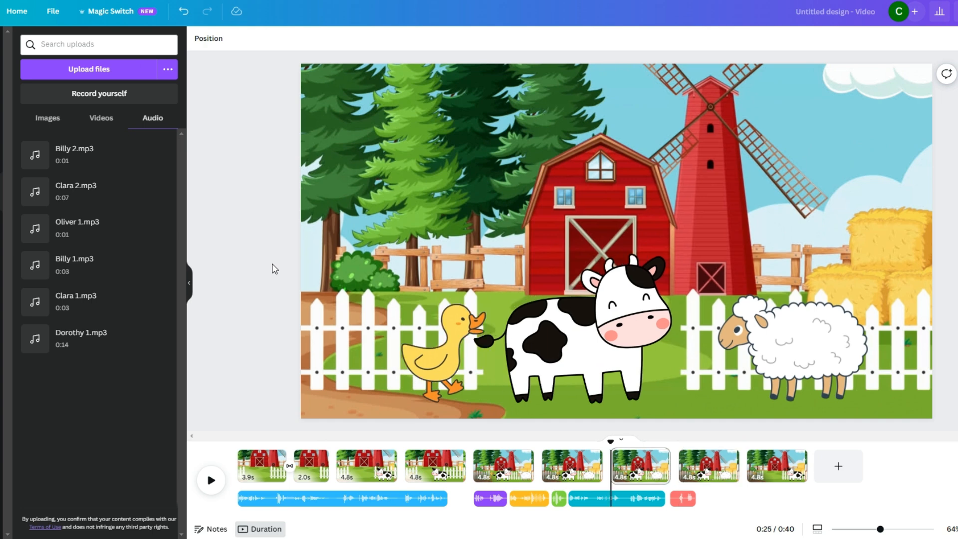
- Switch to Pixabay, search its music for "children" and browse the royalty-free tracks for background music
{"action": "scroll", "coordinate": [275, 269], "scroll_direction": "up", "scroll_amount": 1}
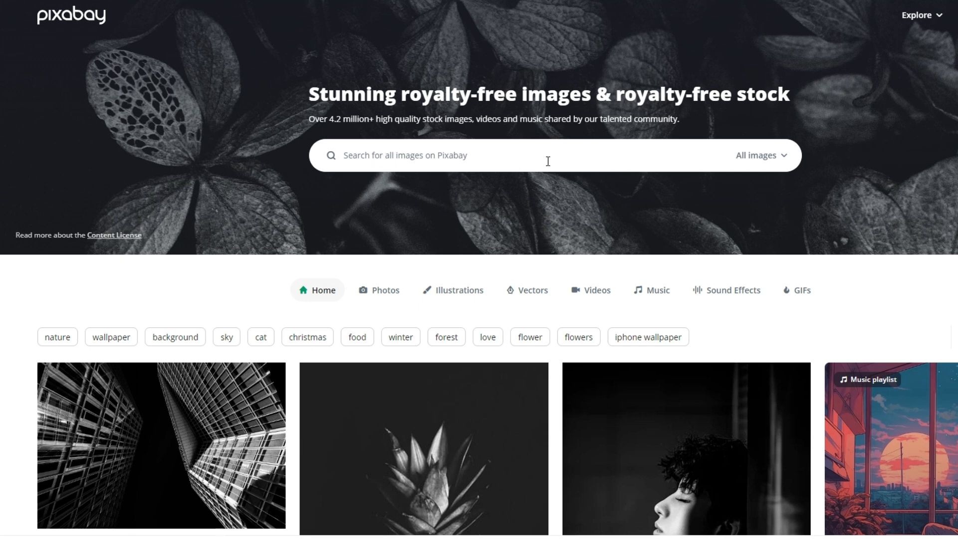
{"action": "left_click", "coordinate": [504, 156]}
{"action": "type", "text": "children"}
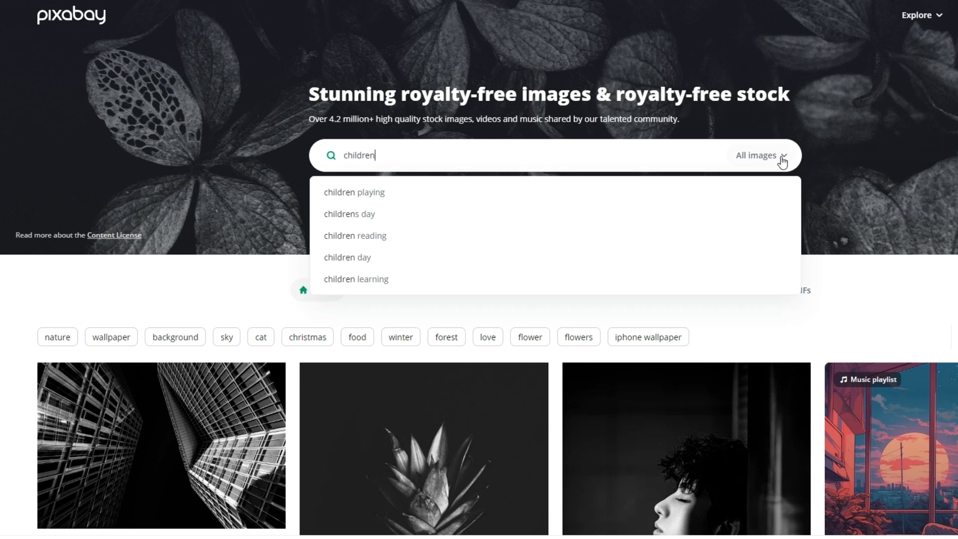
{"action": "left_click", "coordinate": [789, 163]}
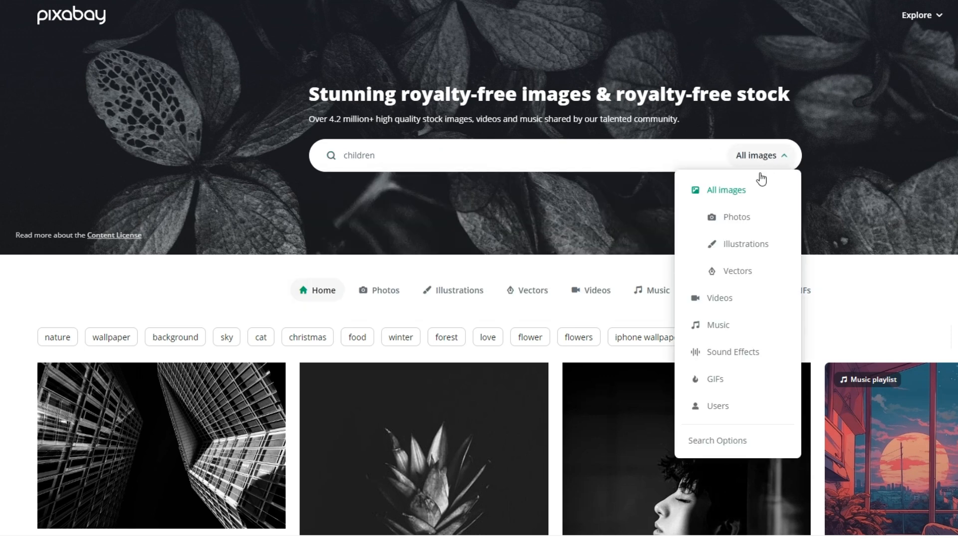
{"action": "left_click", "coordinate": [711, 329]}
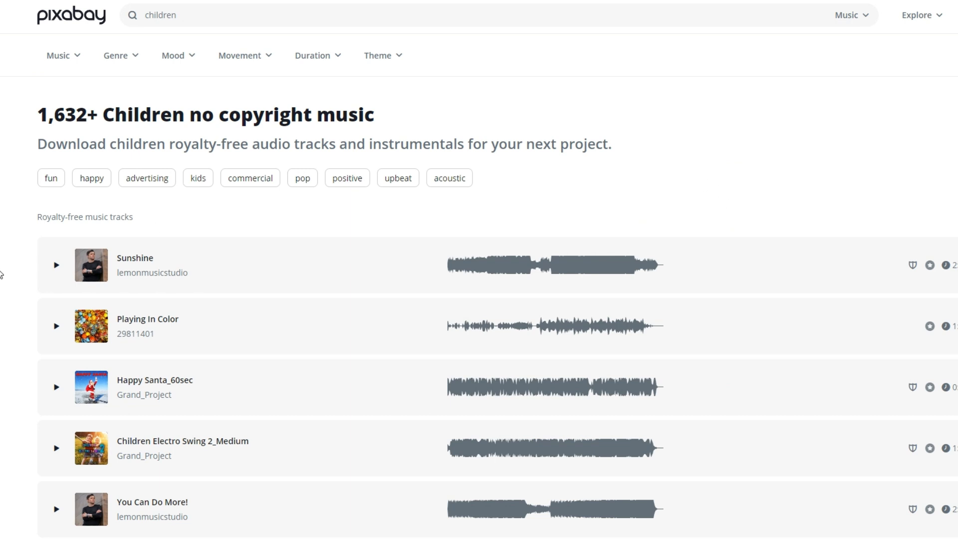
{"action": "scroll", "coordinate": [1, 284], "scroll_direction": "down", "scroll_amount": 8}
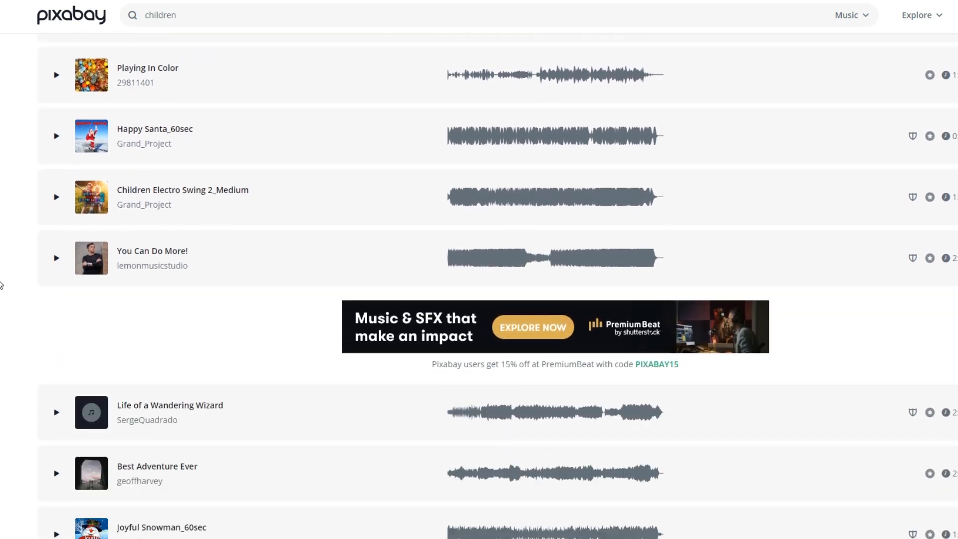
{"action": "scroll", "coordinate": [1, 284], "scroll_direction": "down", "scroll_amount": 5}
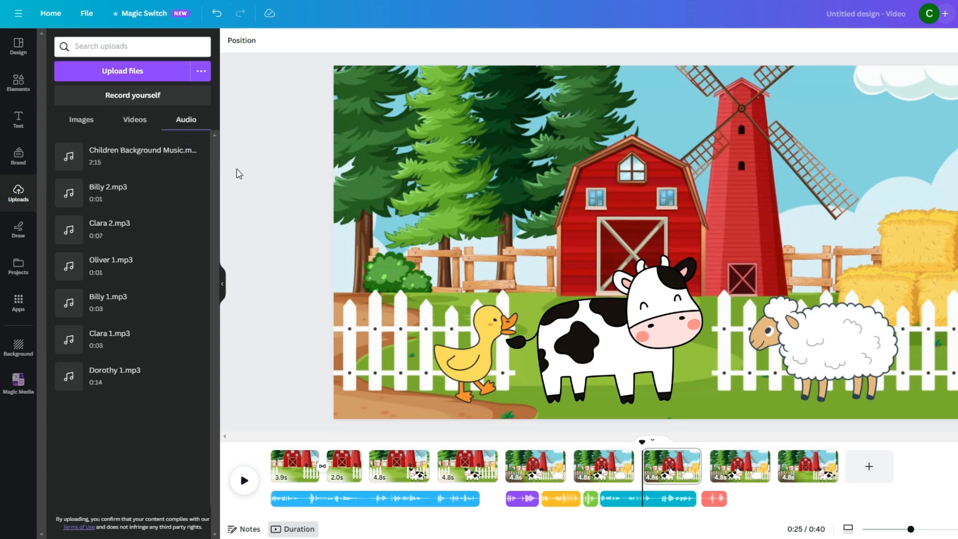
- Back in Canva, add the uploaded Children Background Music track at 0.0 s and set its volume to 7
{"action": "left_click_drag", "start_coordinate": [644, 442], "coordinate": [272, 417]}
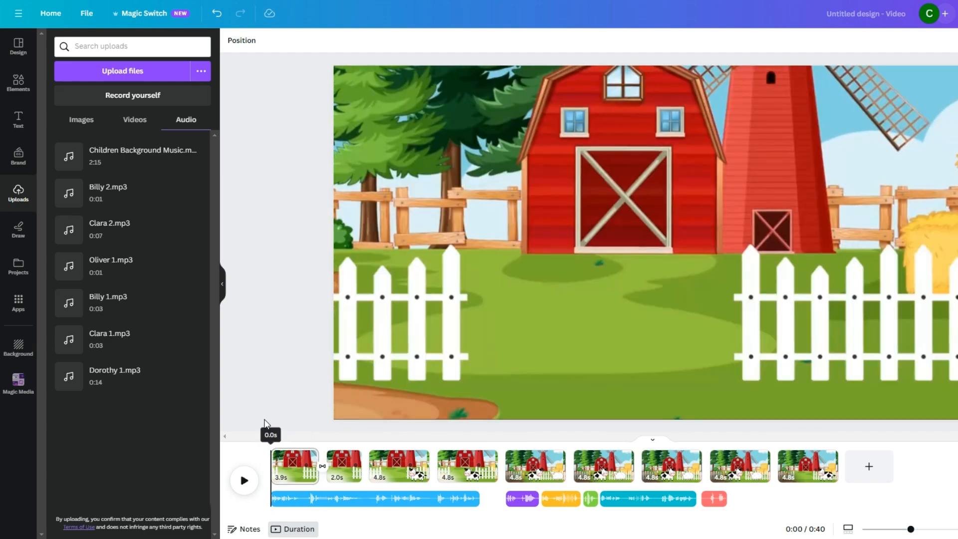
{"action": "left_click", "coordinate": [125, 159]}
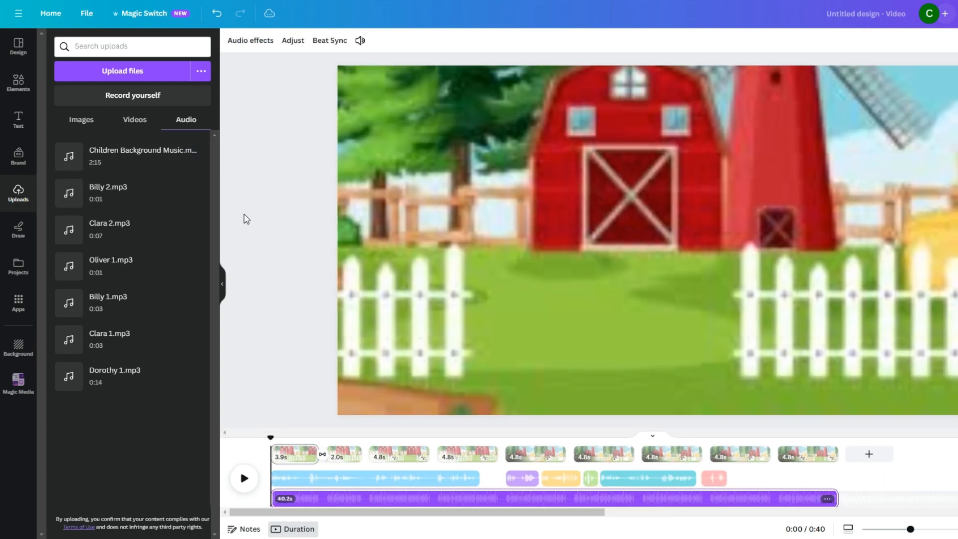
{"action": "left_click", "coordinate": [304, 500]}
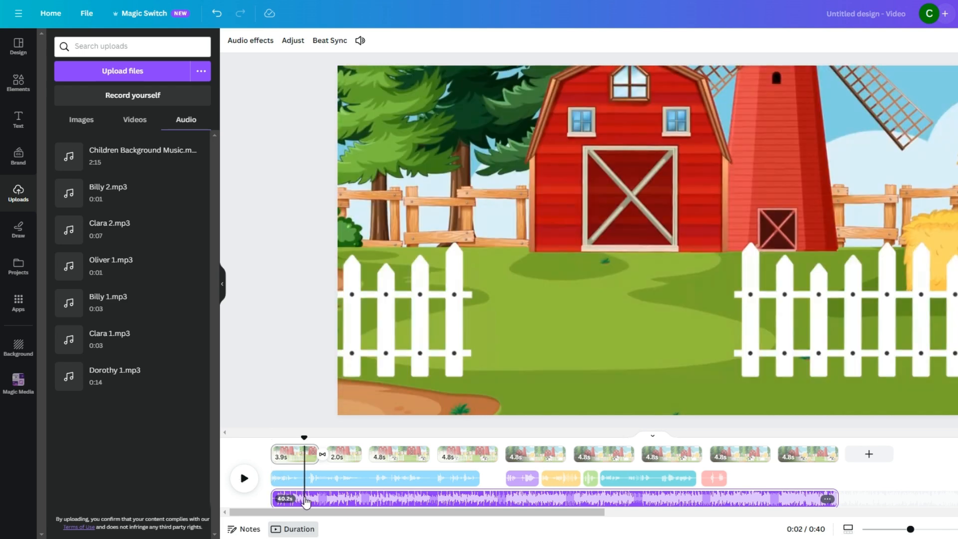
{"action": "left_click", "coordinate": [360, 41]}
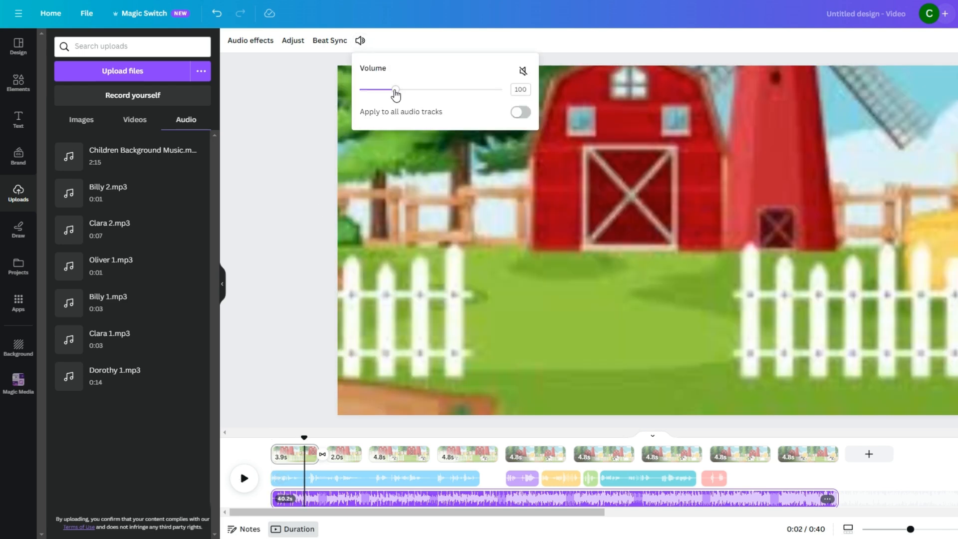
{"action": "left_click_drag", "start_coordinate": [397, 94], "coordinate": [366, 98]}
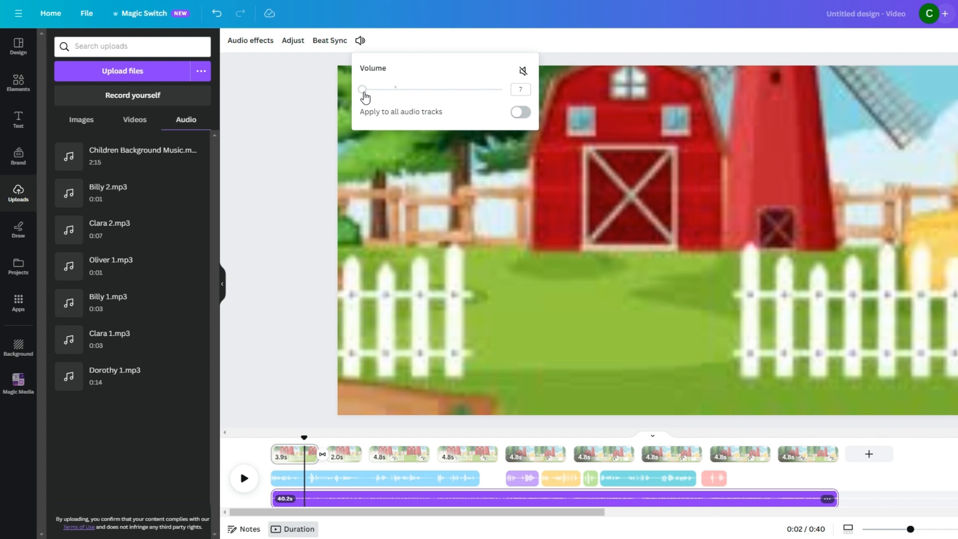
{"action": "left_click", "coordinate": [297, 215]}
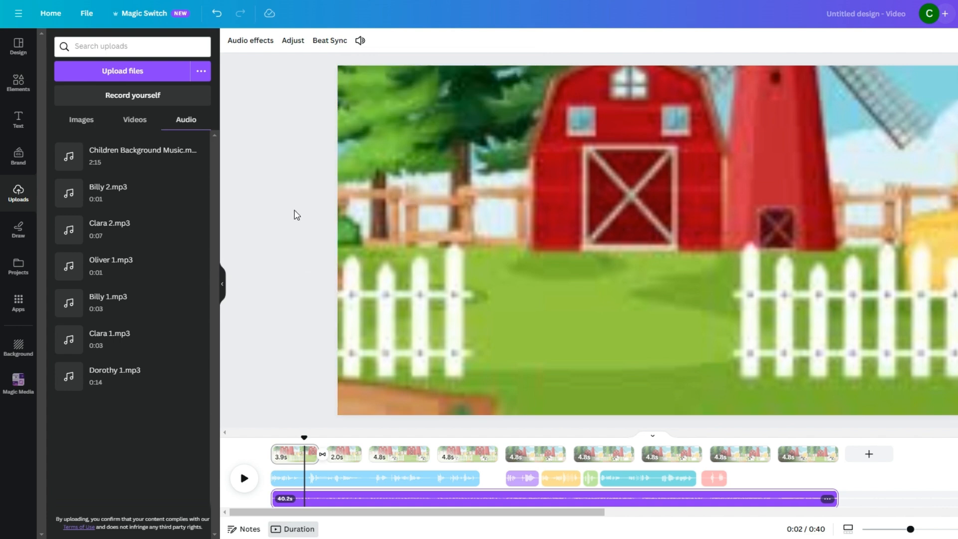
{"action": "left_click", "coordinate": [295, 237]}
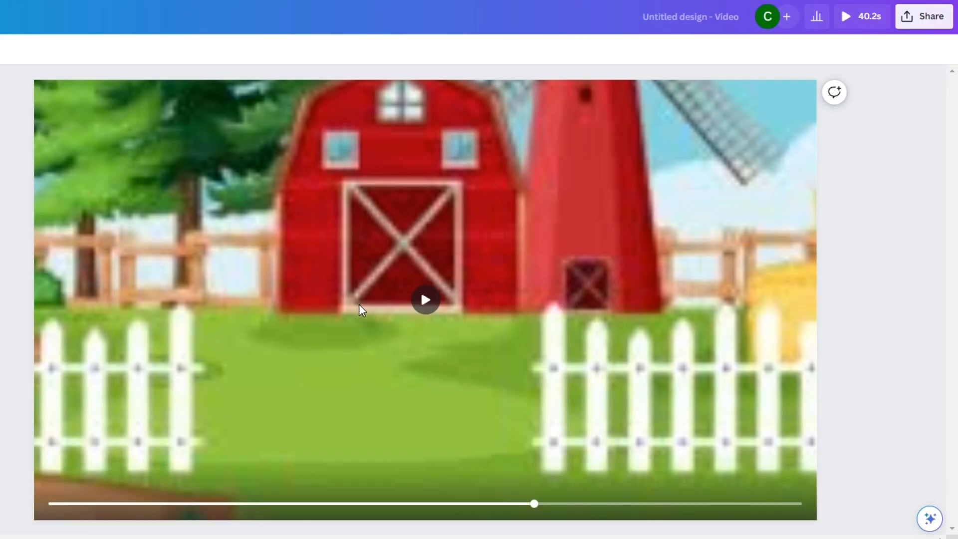
- Open the video's download settings to review file type, quality and page selection, and close them
{"action": "left_click", "coordinate": [920, 20]}
{"action": "left_click", "coordinate": [801, 329]}
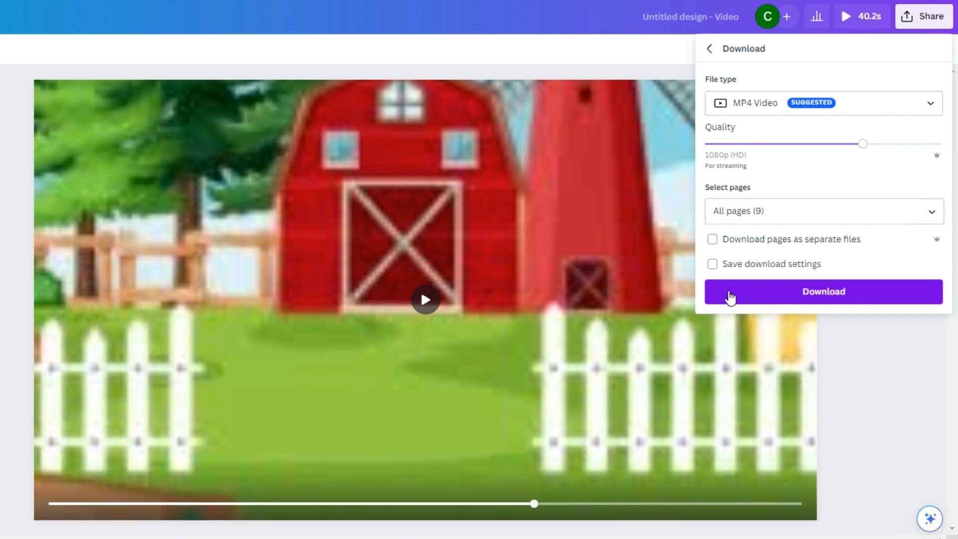
{"action": "left_click", "coordinate": [881, 344]}
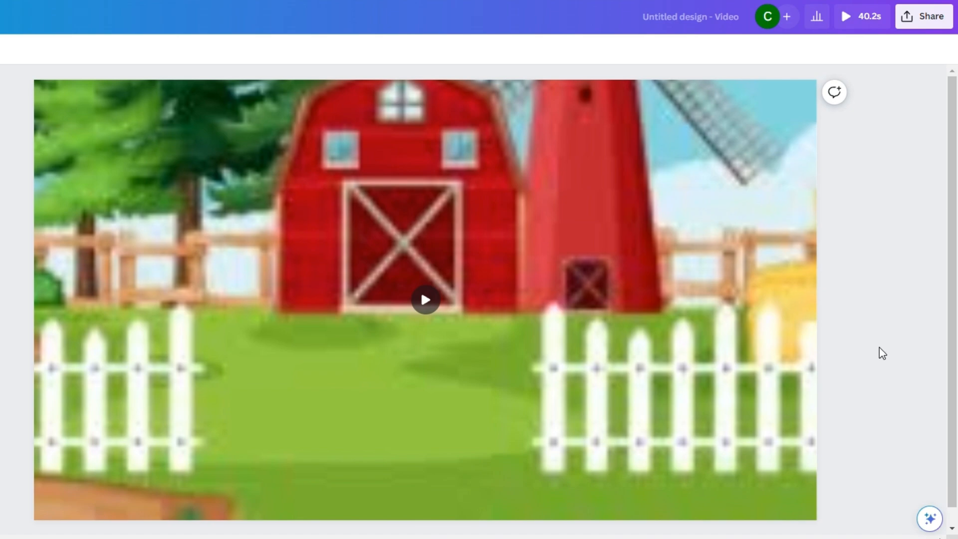